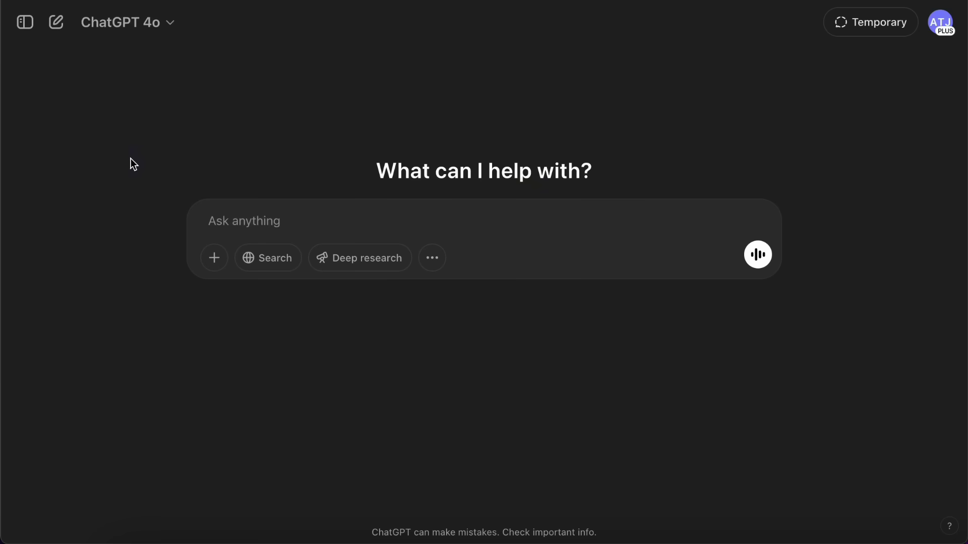
Browse the sidebar and File Upload Use Cases chat, glance at the account menu, then start a new chat
left_click(32, 30)
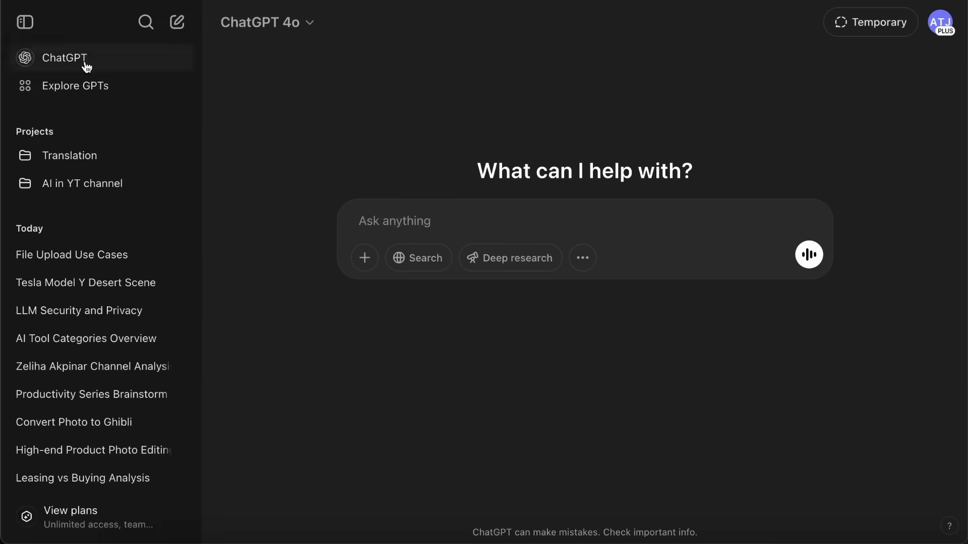
left_click(83, 247)
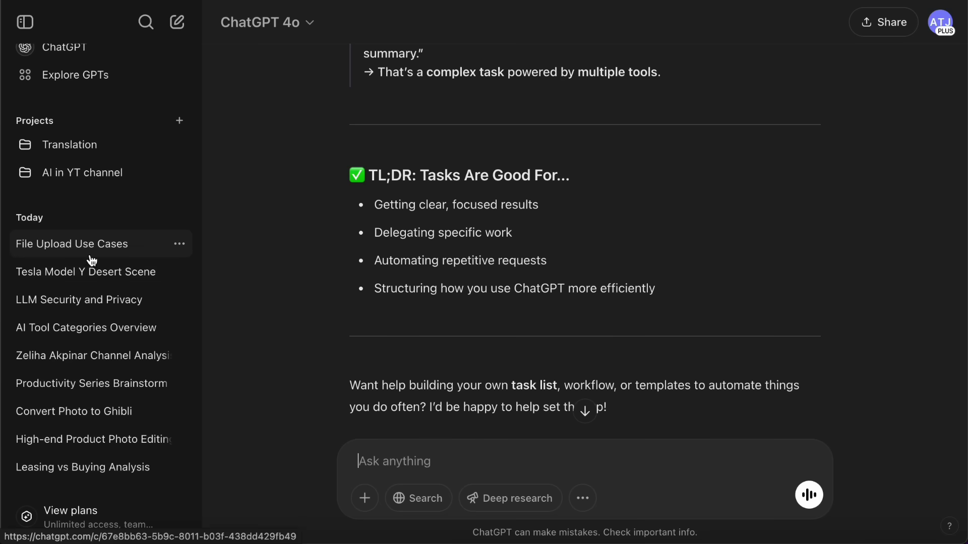
left_click(942, 25)
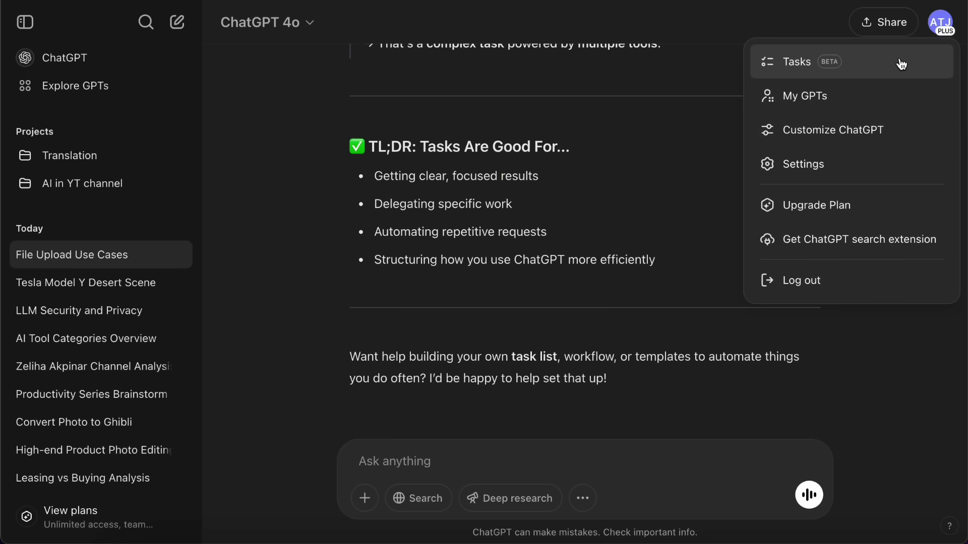
left_click(903, 335)
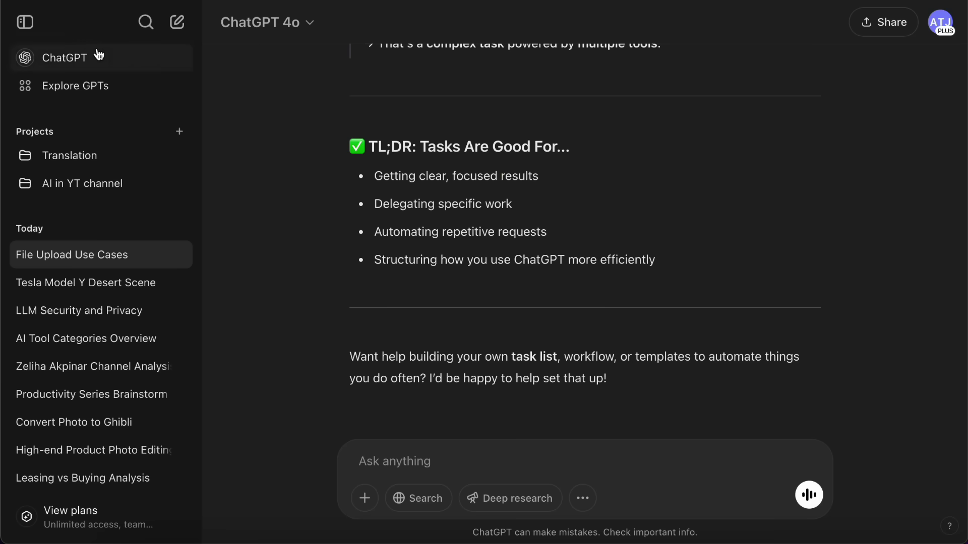
left_click(92, 55)
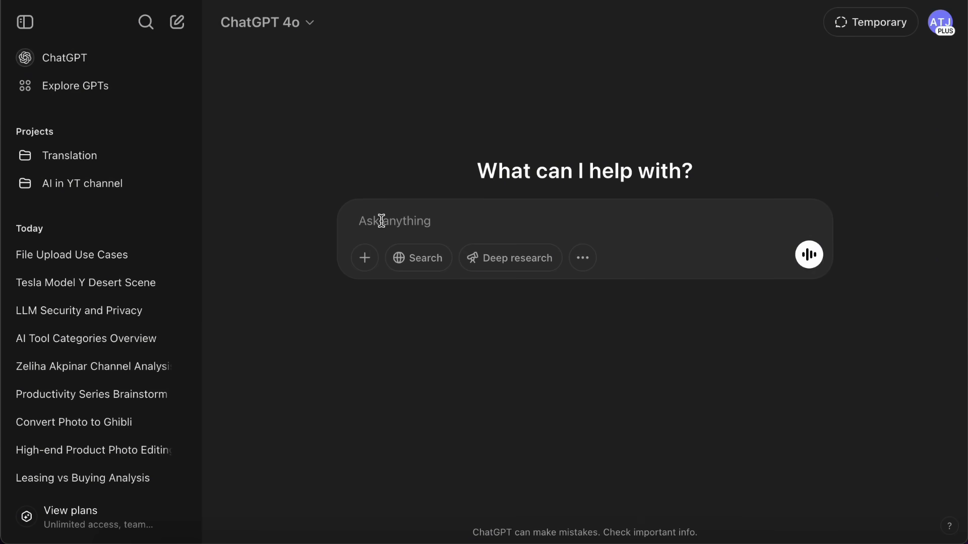
Ask 'Explain quantum mechanics in simple terms.' and briefly play the answer with Read aloud
type("Explain quantum mechanics in simple terms.")
left_click(807, 258)
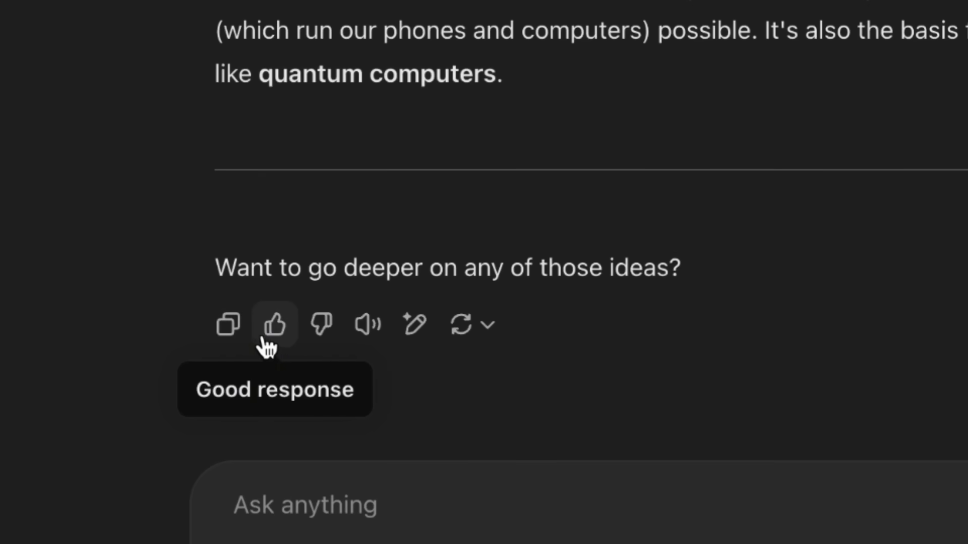
left_click(368, 343)
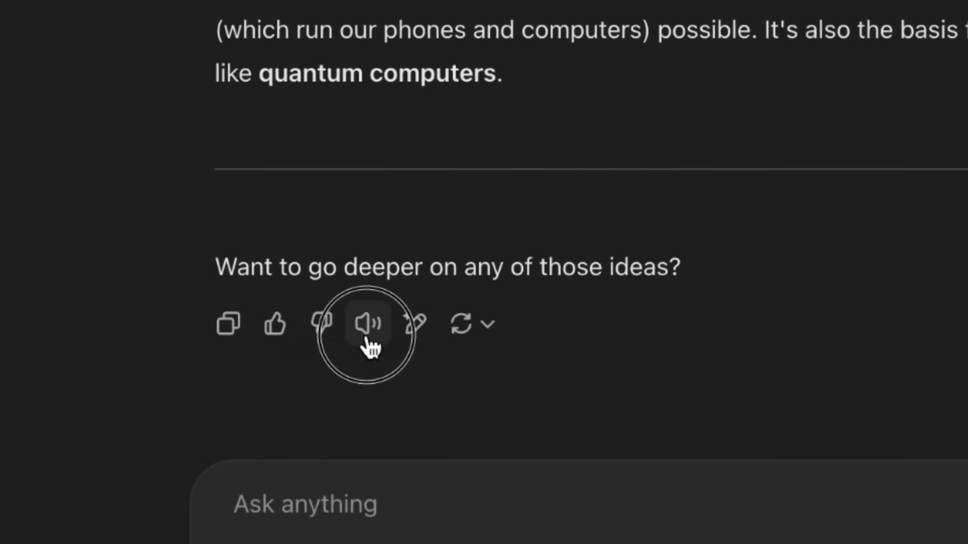
left_click(369, 344)
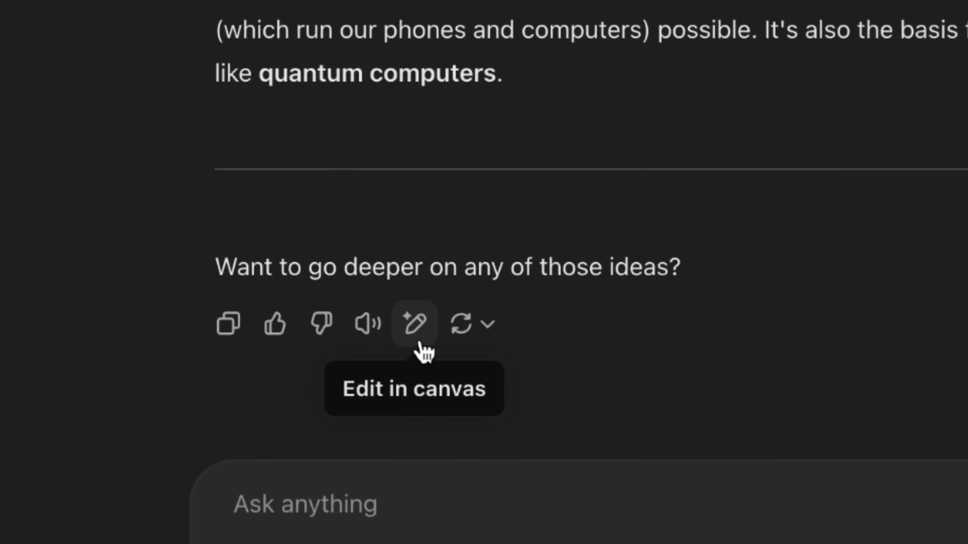
Browse the Switch model list, including GPT-4.5, o1, o3-mini and o3-mini-high
left_click(459, 343)
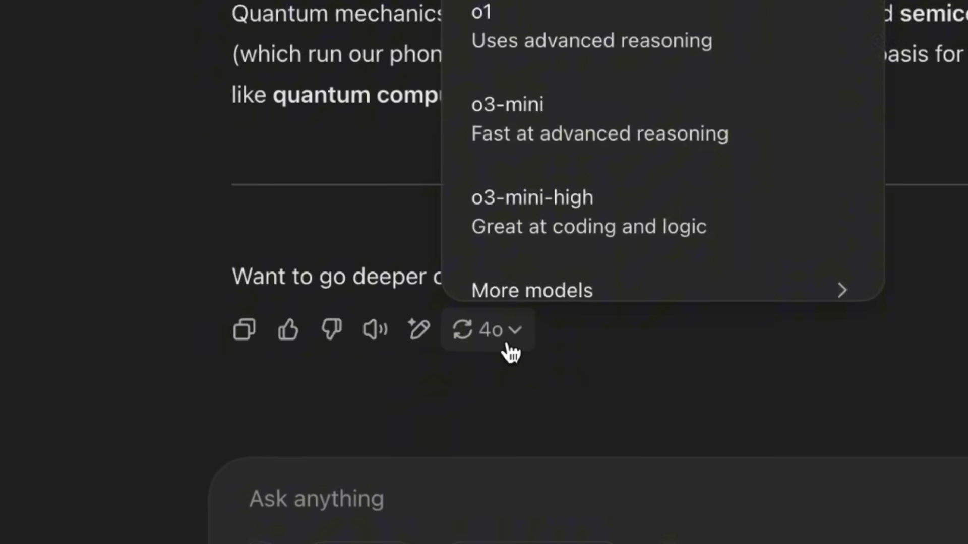
scroll(583, 231, "down", 2)
scroll(583, 231, "up", 2)
scroll(583, 231, "down", 2)
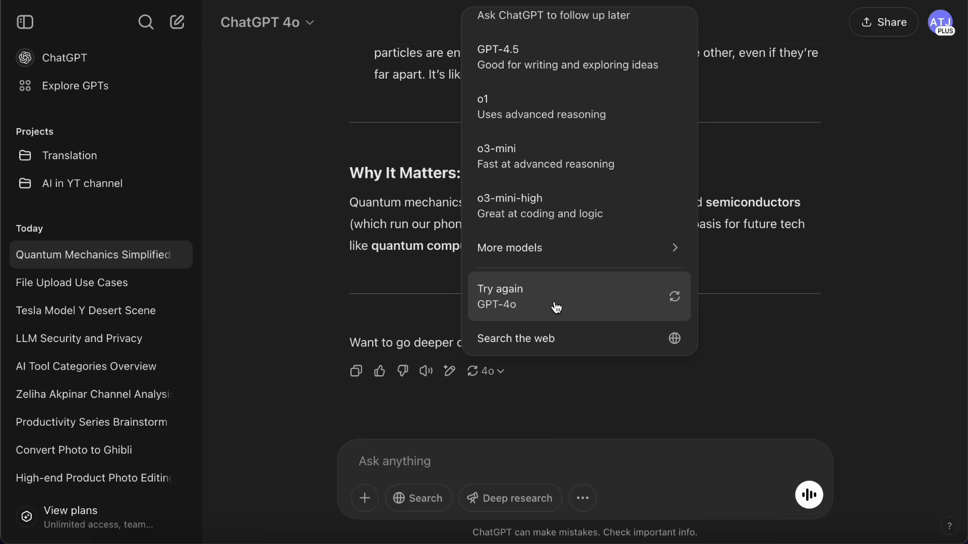
scroll(556, 307, "up", 1)
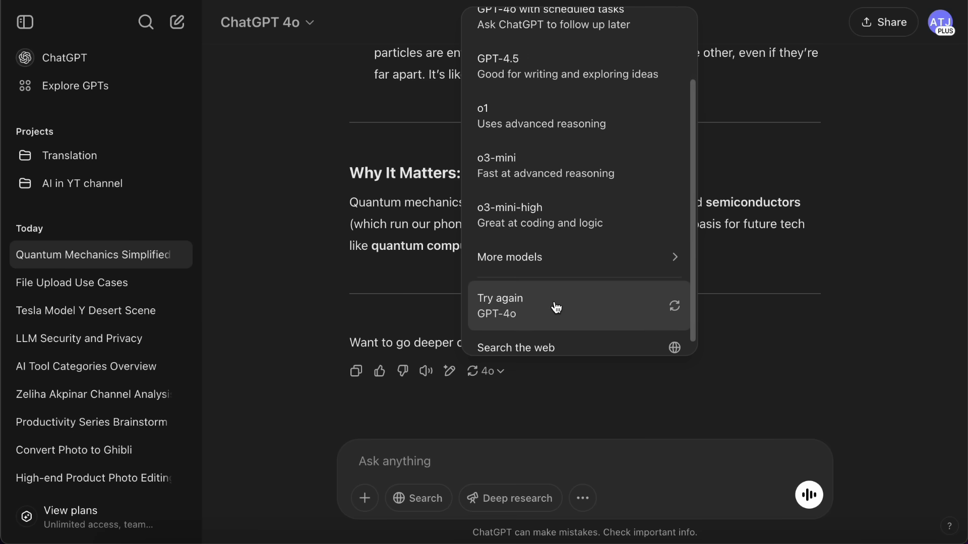
scroll(557, 308, "up", 2)
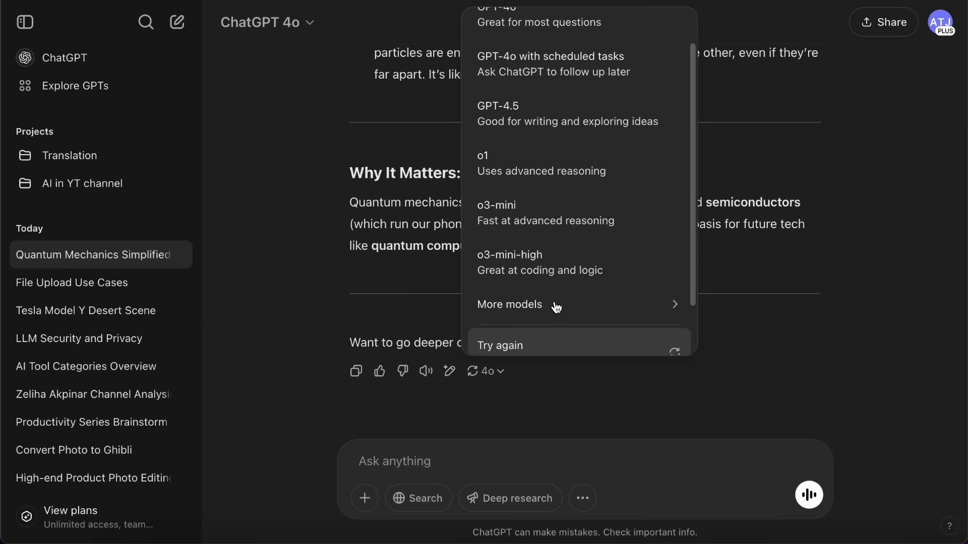
scroll(556, 307, "up", 2)
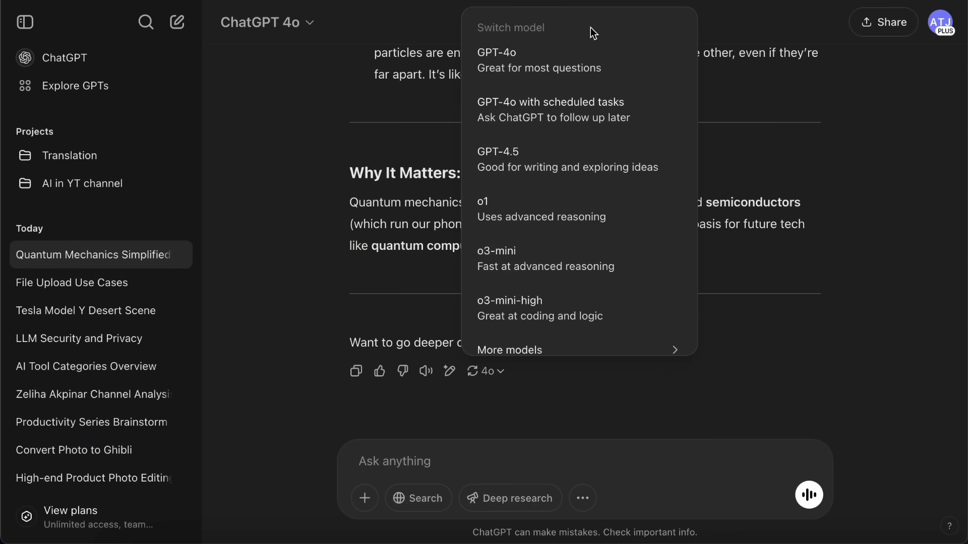
scroll(555, 54, "down", 1)
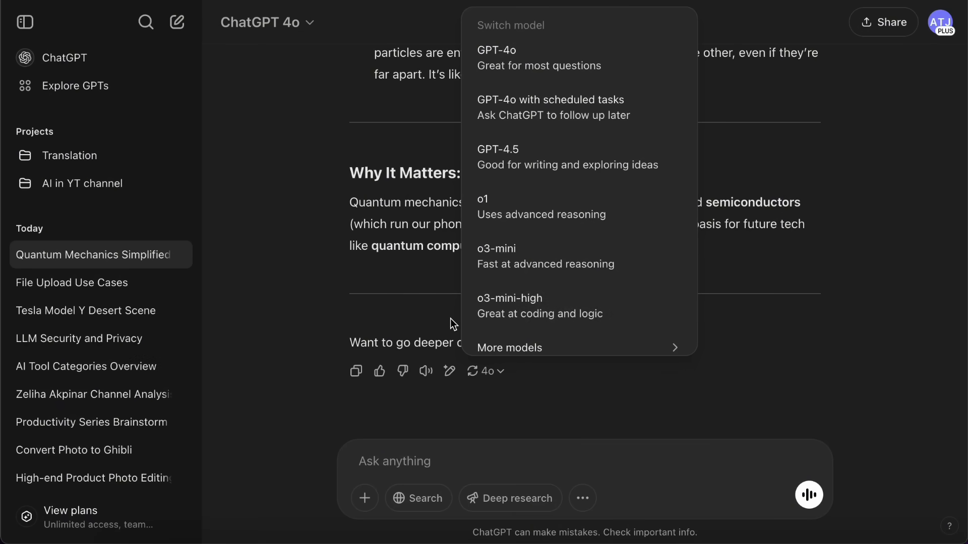
Dismiss the model list by clicking outside it
left_click(437, 322)
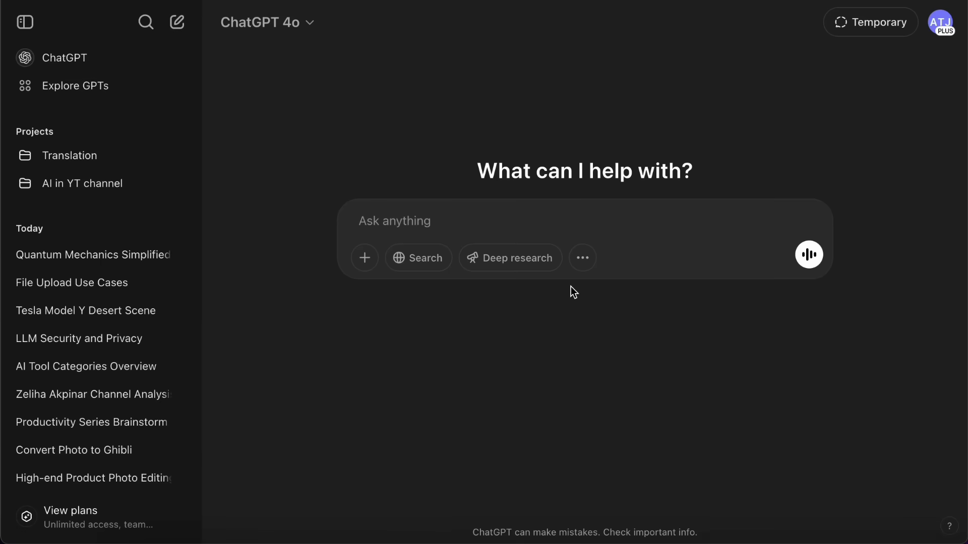
Attach the LLM survey PDF and request its key points, main argument and conclusions for class
left_click(364, 258)
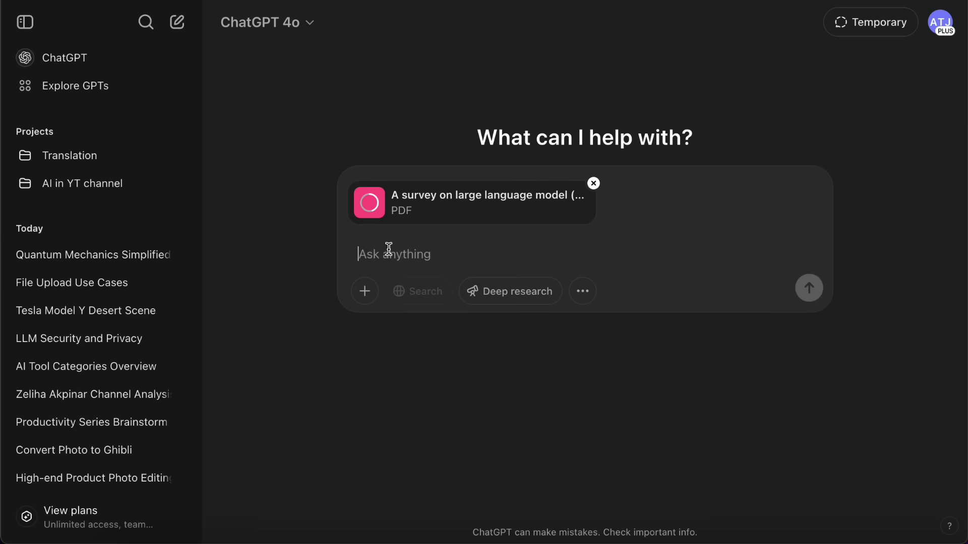
type("This is a research paper I need to study for class. Can you summarize the key points in 5-7 bullet points? Also highlight the main argument and any conclusions the authors make.")
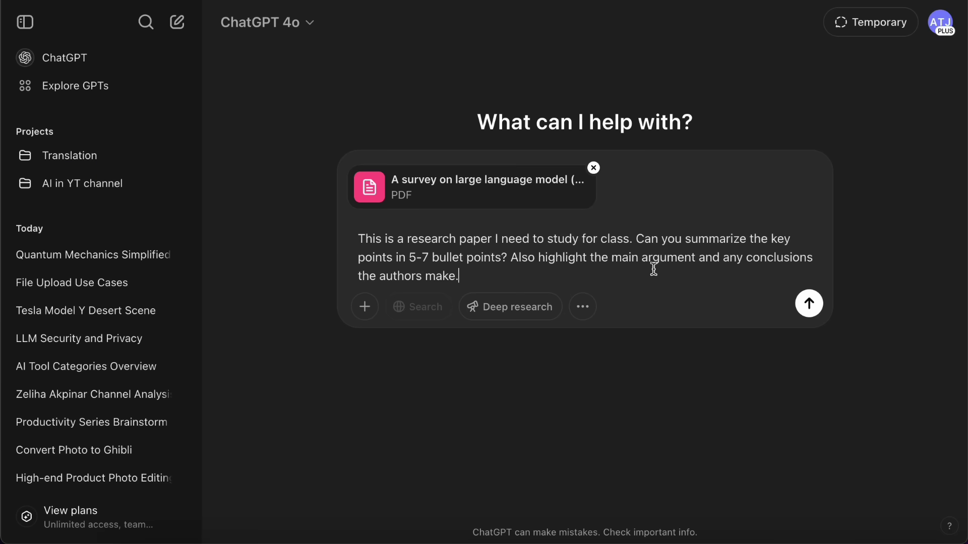
left_click(809, 304)
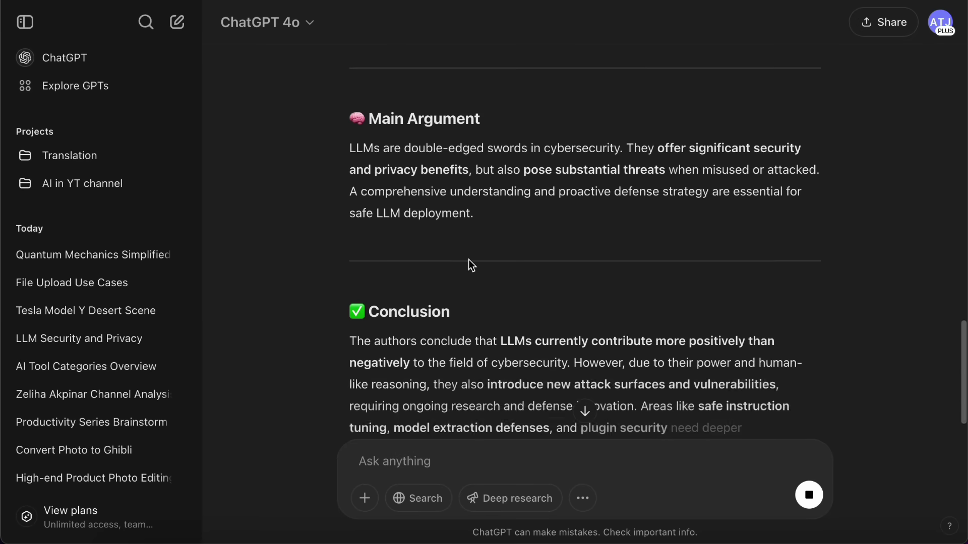
In a new chat, upload the travel photo and ask what its Japanese text says
left_click(76, 60)
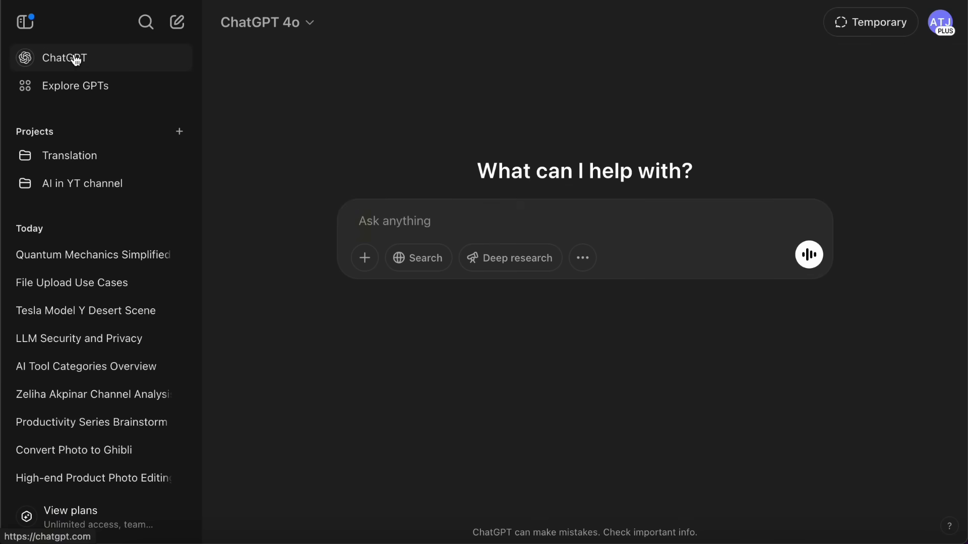
left_click(367, 258)
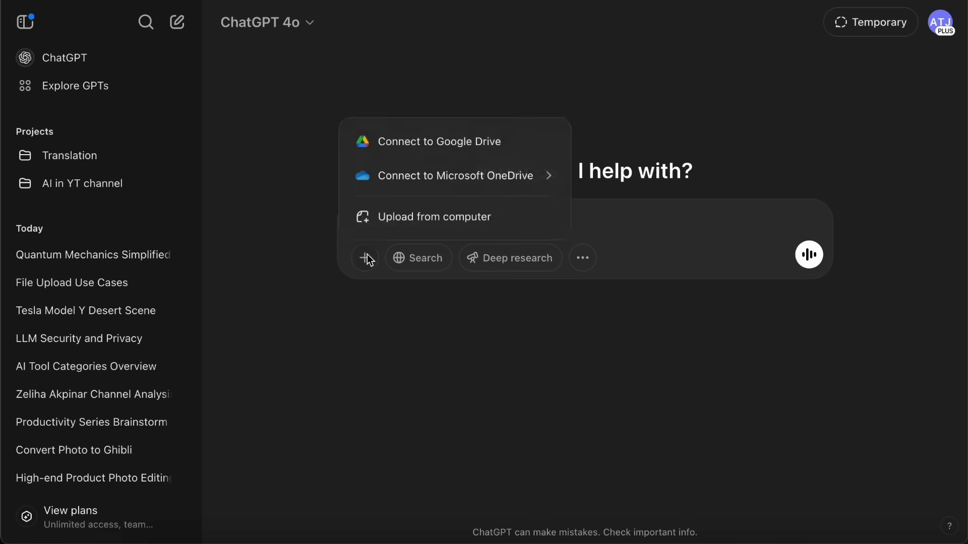
left_click(393, 224)
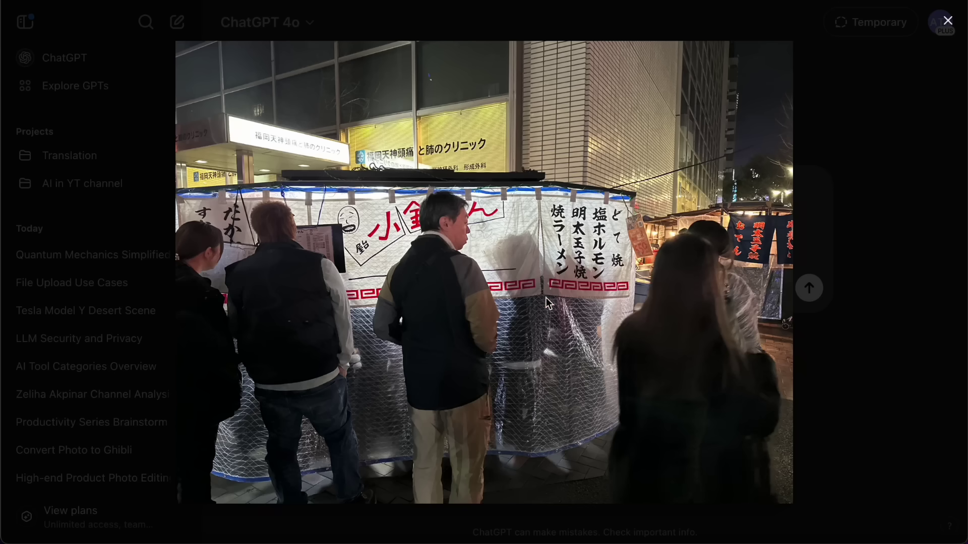
left_click(952, 23)
type("I took this photo while traveling. Can you tell me what this says? It's in Japanese. Please translate it into English and explain what it means if it's something cultural.")
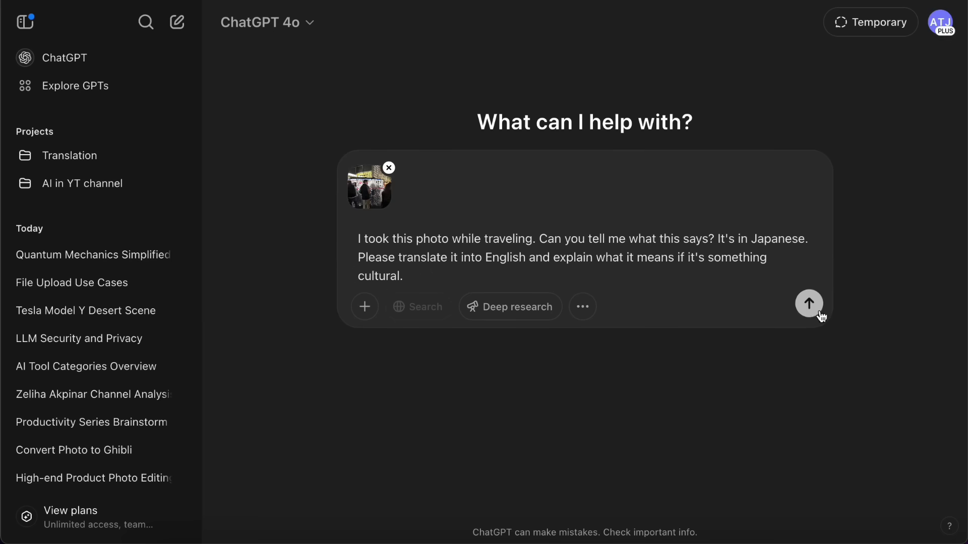
left_click(809, 308)
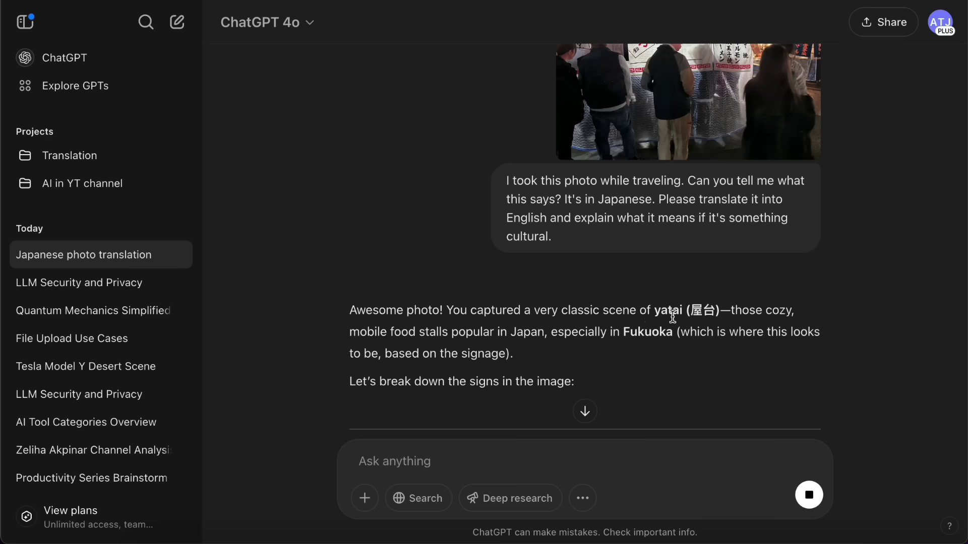
Scroll through the Yatai menu translation down to the Fukuoka cultural note
scroll(640, 325, "down", 1)
scroll(641, 326, "down", 1)
scroll(640, 326, "down", 1)
scroll(640, 326, "down", 3)
scroll(640, 325, "down", 2)
scroll(640, 326, "down", 1)
scroll(640, 325, "down", 2)
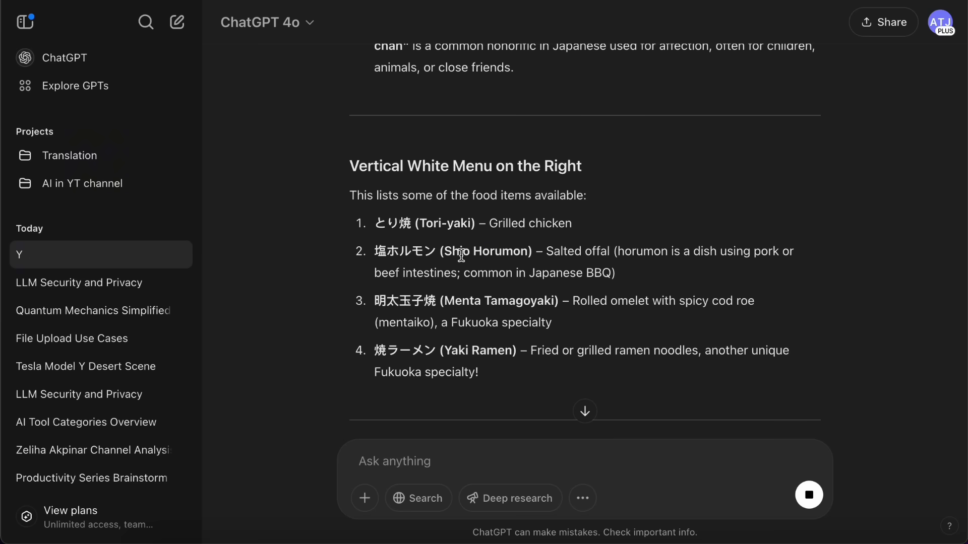
scroll(568, 331, "down", 4)
scroll(569, 331, "down", 2)
scroll(488, 317, "down", 2)
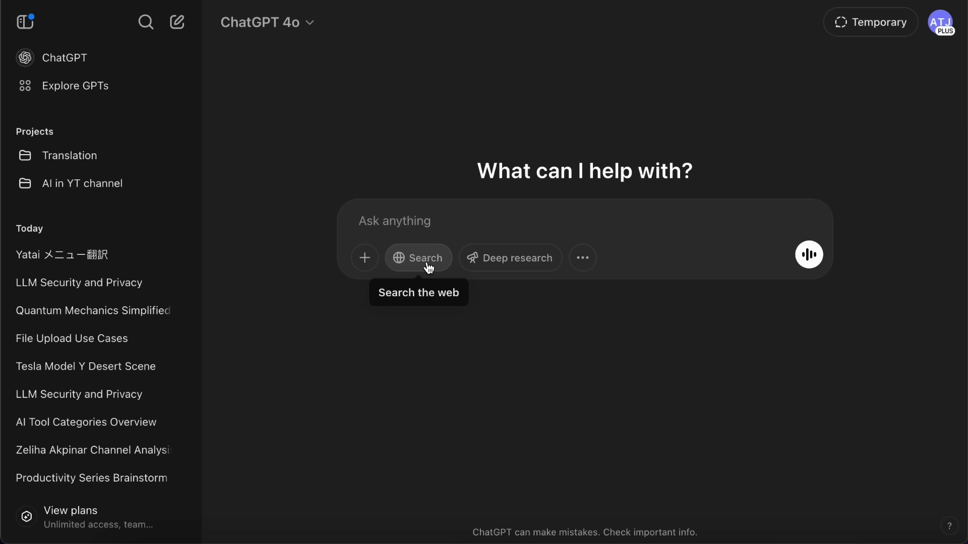
With web search on, ask for a comparison of top-rated robotic vacuums with new features
left_click(421, 264)
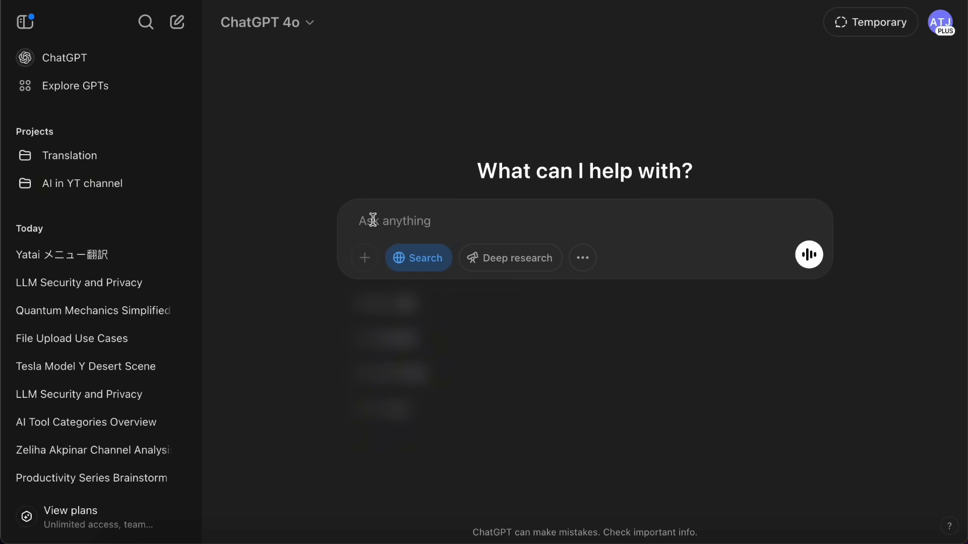
type("Find the best robotic vacuum with the new features. Compare top-rated models from the last 1 years.")
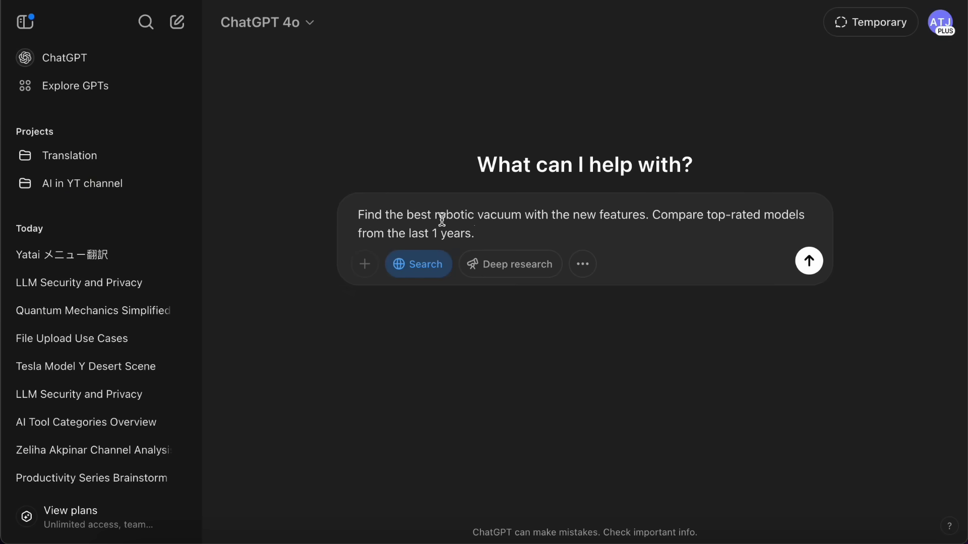
left_click(808, 261)
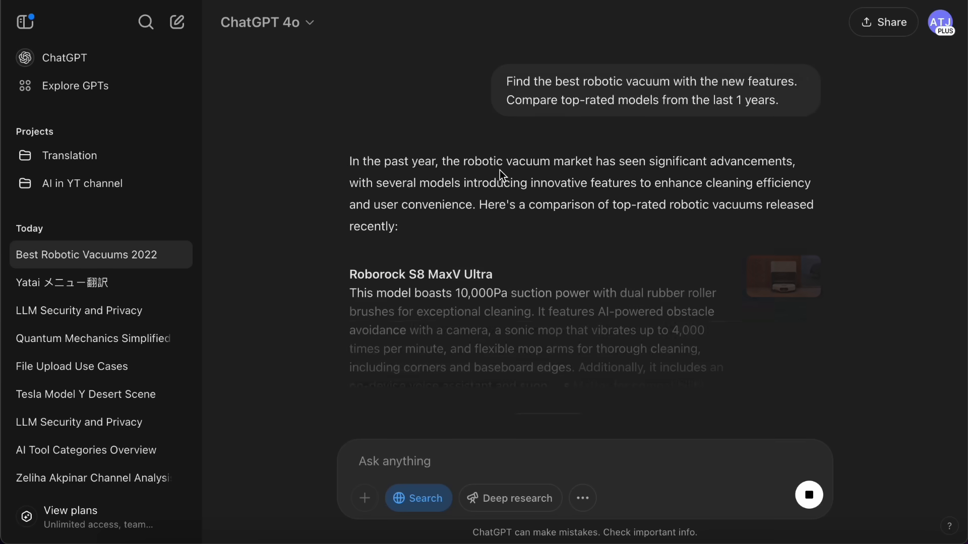
Scroll through the robotic vacuum comparison, then start a new empty chat
scroll(500, 170, "down", 3)
scroll(500, 170, "down", 1)
scroll(500, 171, "down", 2)
scroll(500, 170, "down", 3)
scroll(500, 170, "down", 3)
scroll(489, 217, "down", 2)
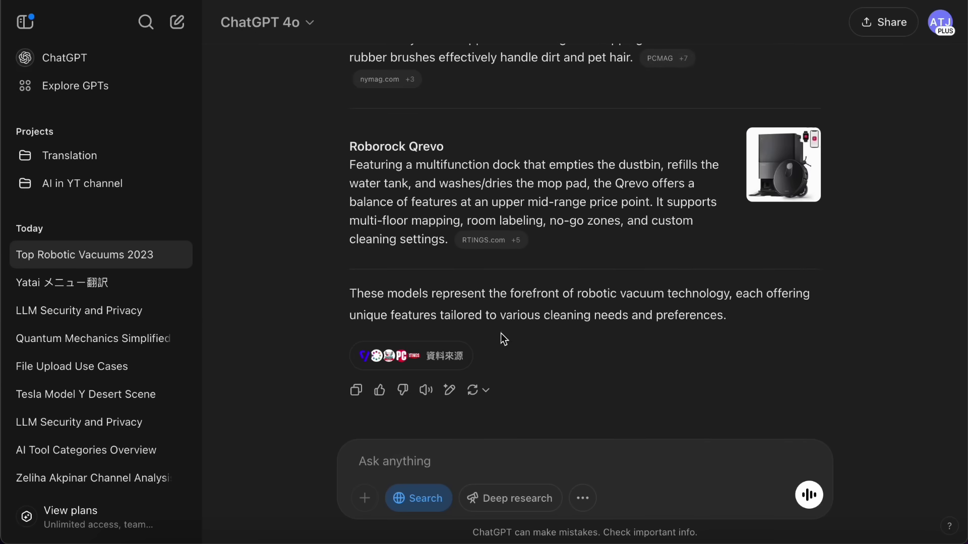
left_click(76, 71)
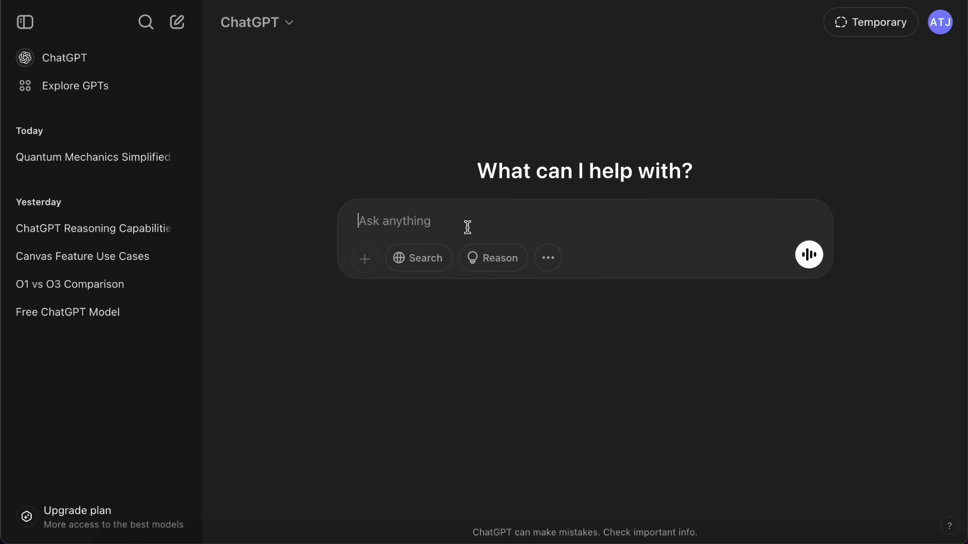
Using Reason, ask whether to lease or buy a car for heavy long-term driving
type("I'm deciding between leasing or buying a car. I drive a lot and plan to keep it long-term. Help me reason through the best financial decision.")
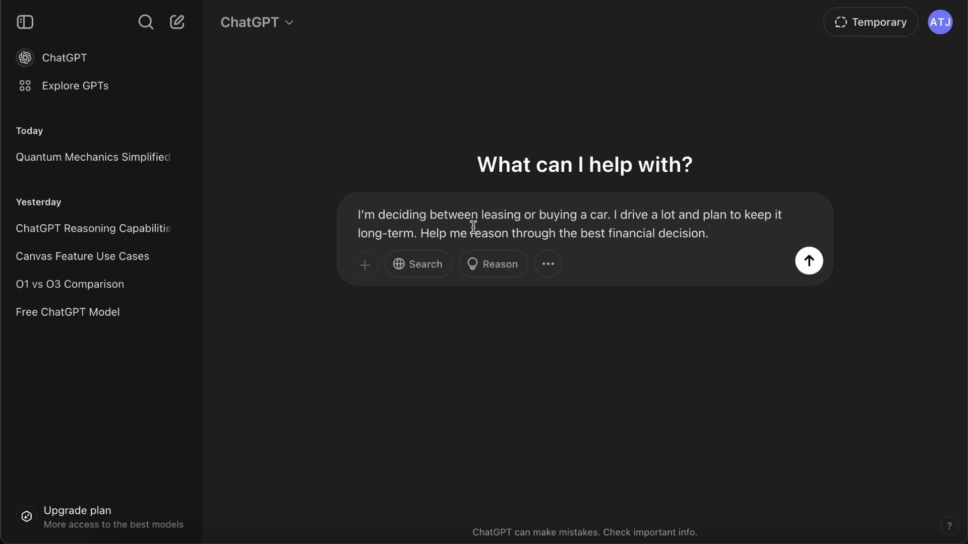
left_click(497, 271)
left_click(809, 264)
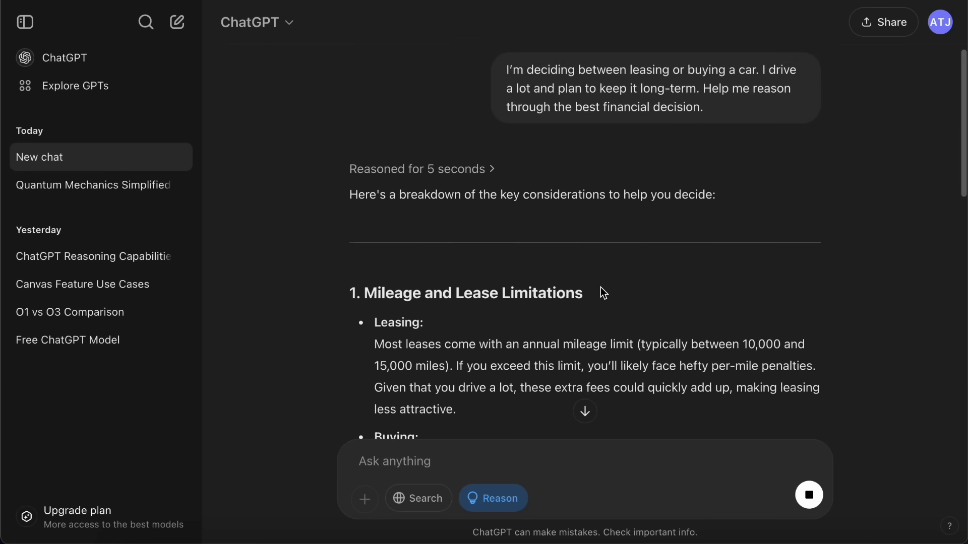
scroll(601, 286, "down", 5)
scroll(600, 286, "down", 8)
scroll(600, 287, "down", 3)
scroll(600, 286, "down", 6)
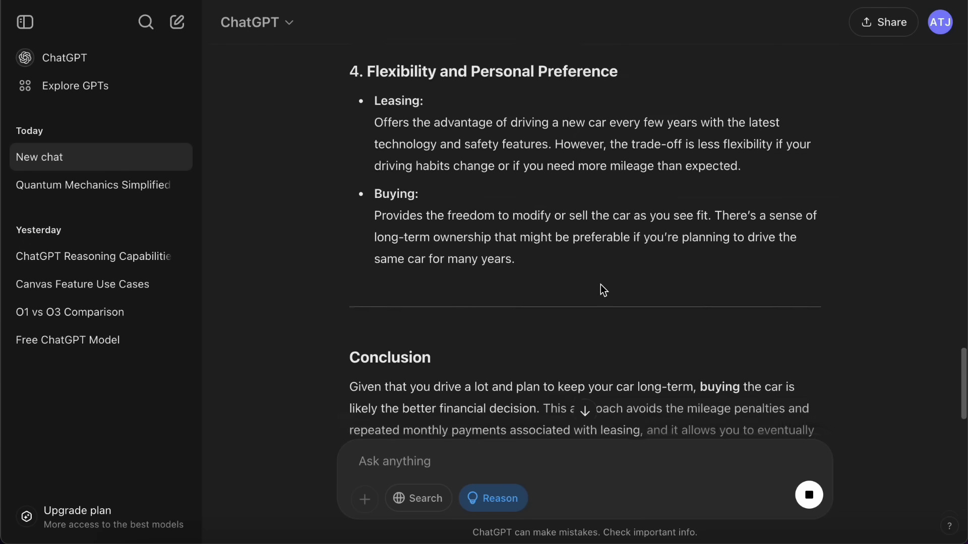
scroll(600, 287, "down", 5)
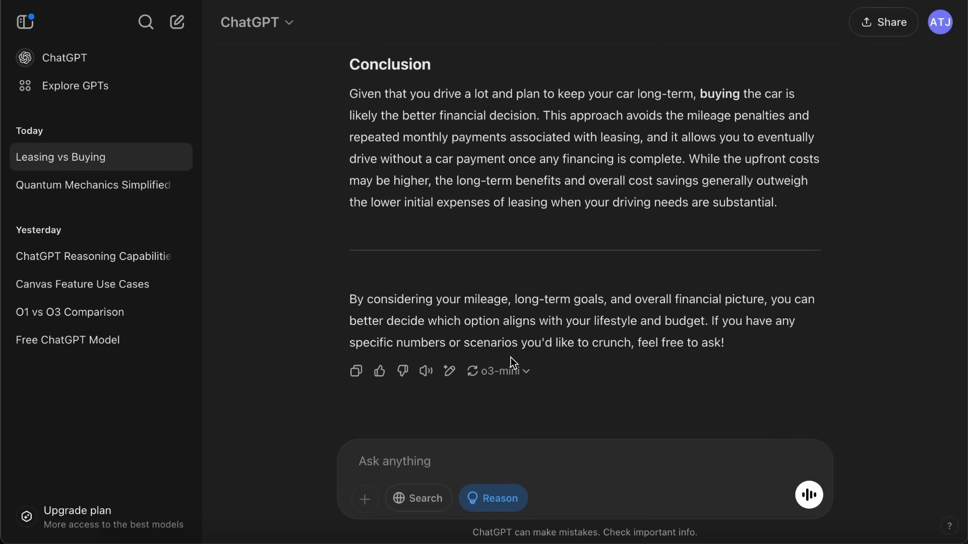
left_click(517, 378)
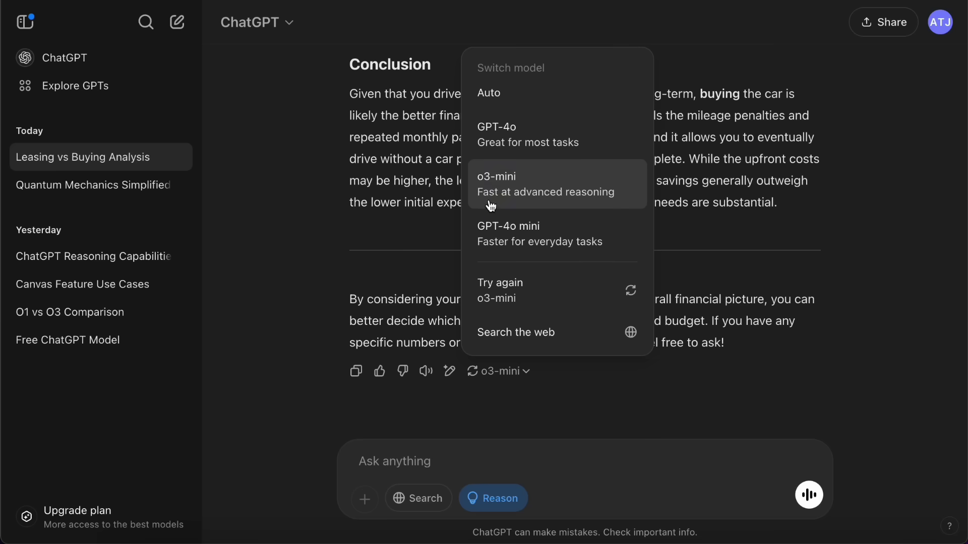
In a new chat, get a reasoned six-month beginner-to-freelance web developer plan, then start another chat
left_click(62, 64)
left_click(477, 257)
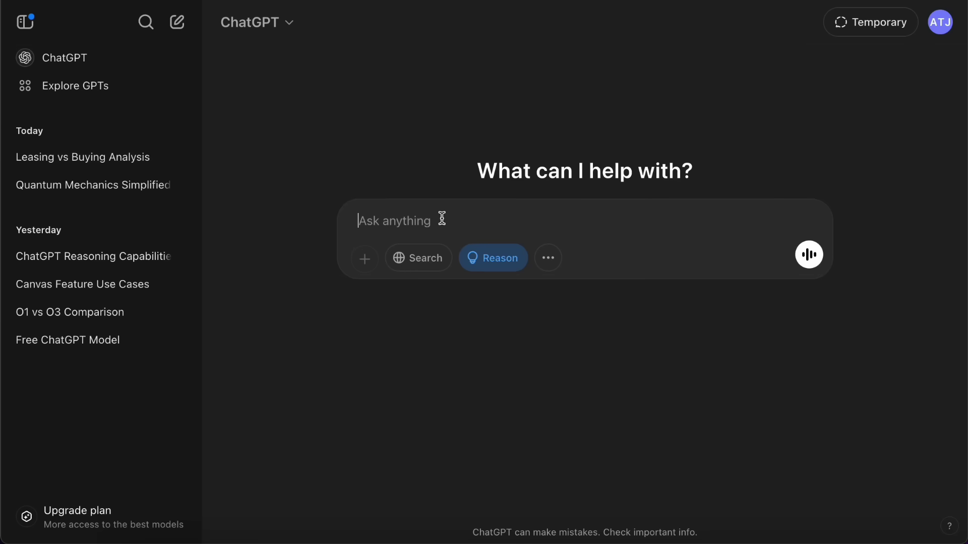
type("Help me create a realistic plan to go from beginner to freelance web developer in 6 months with a full-time job.")
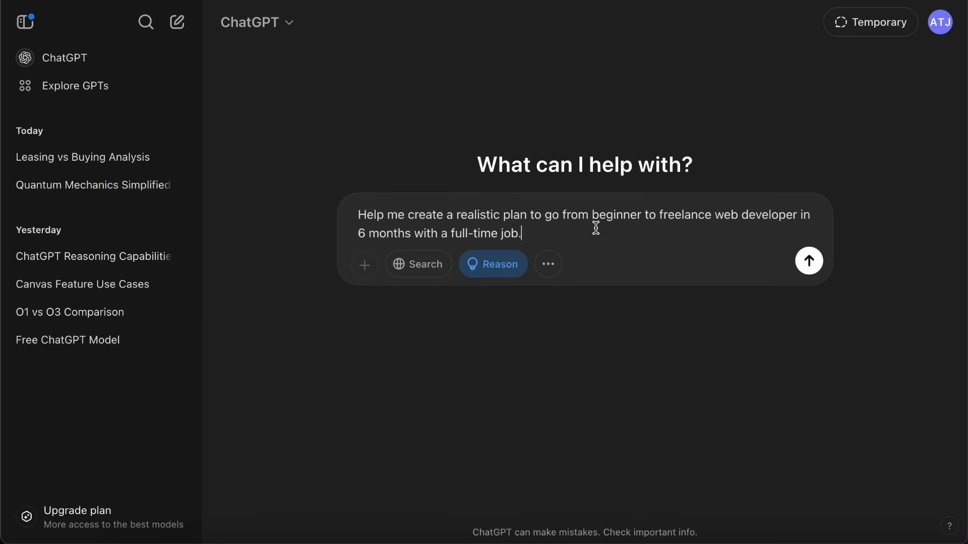
left_click(809, 261)
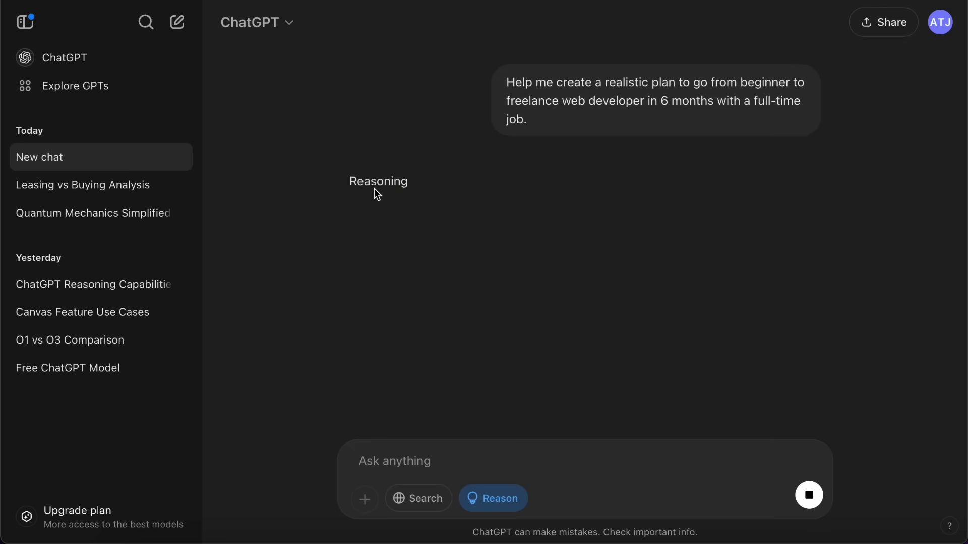
scroll(462, 213, "down", 2)
scroll(462, 213, "down", 8)
scroll(463, 214, "down", 15)
scroll(462, 214, "down", 14)
scroll(463, 214, "down", 5)
left_click(74, 60)
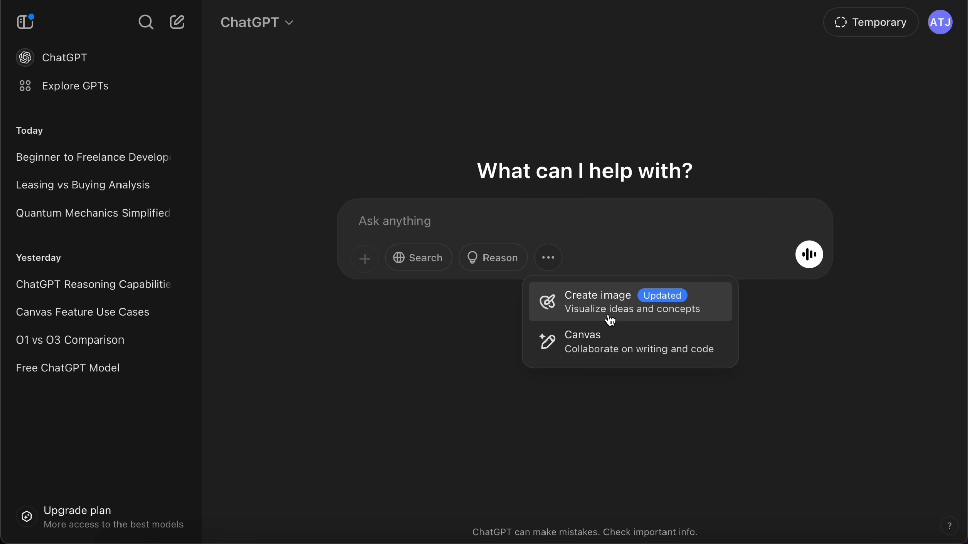
Log out of the free ChatGPT account from the avatar menu
left_click(940, 22)
left_click(830, 248)
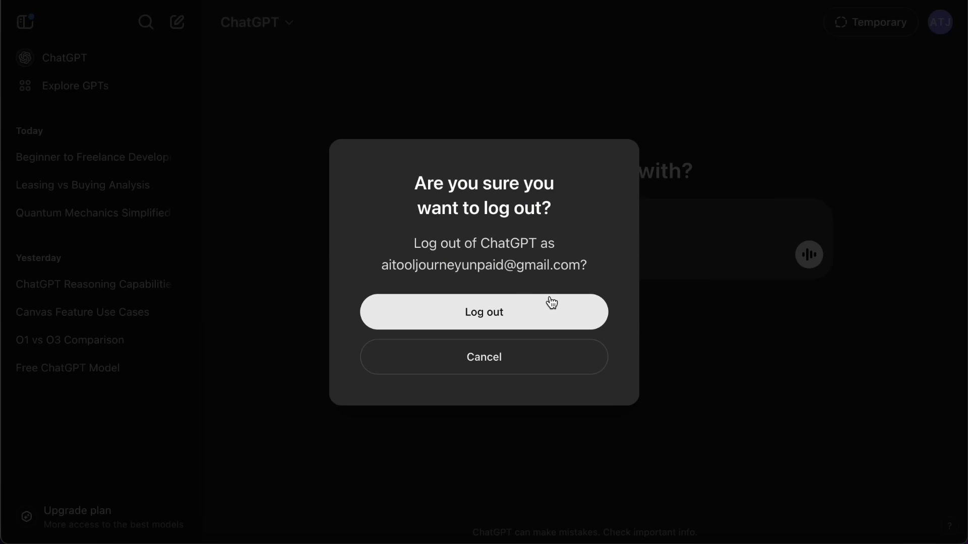
left_click(520, 314)
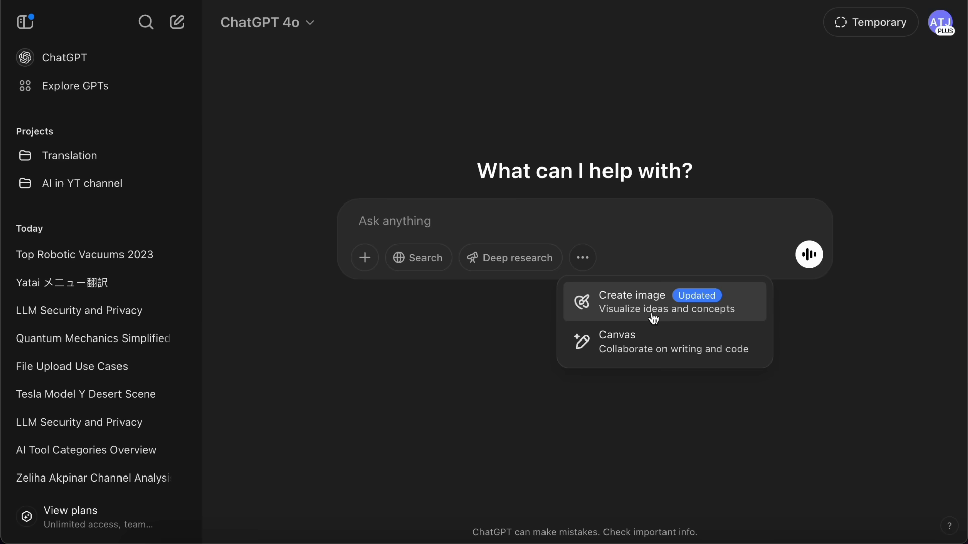
In Create image mode, upload the girl's photo, request a Ghibli-style version, and view it full-size
left_click(625, 315)
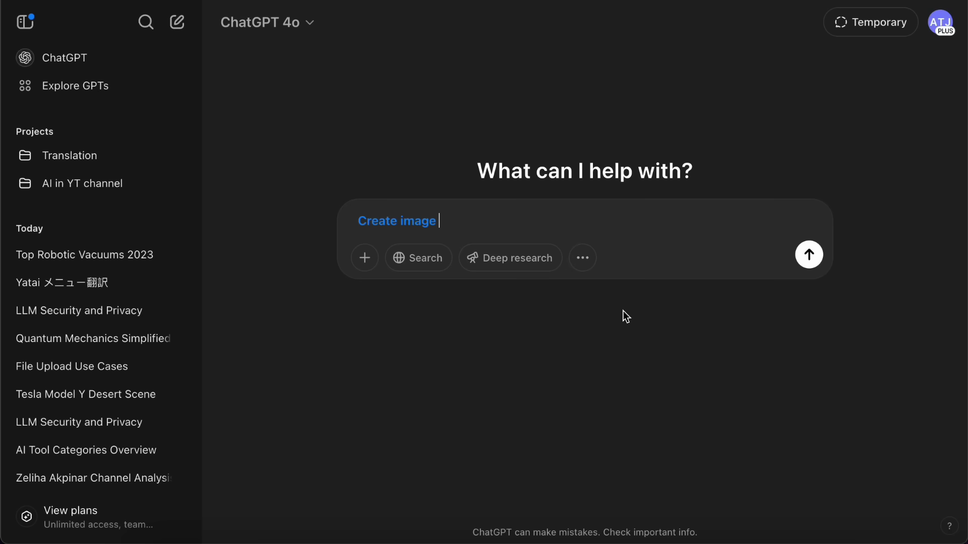
left_click(358, 259)
left_click(406, 223)
type("Convert the Photo into Ghibili Studio Style.")
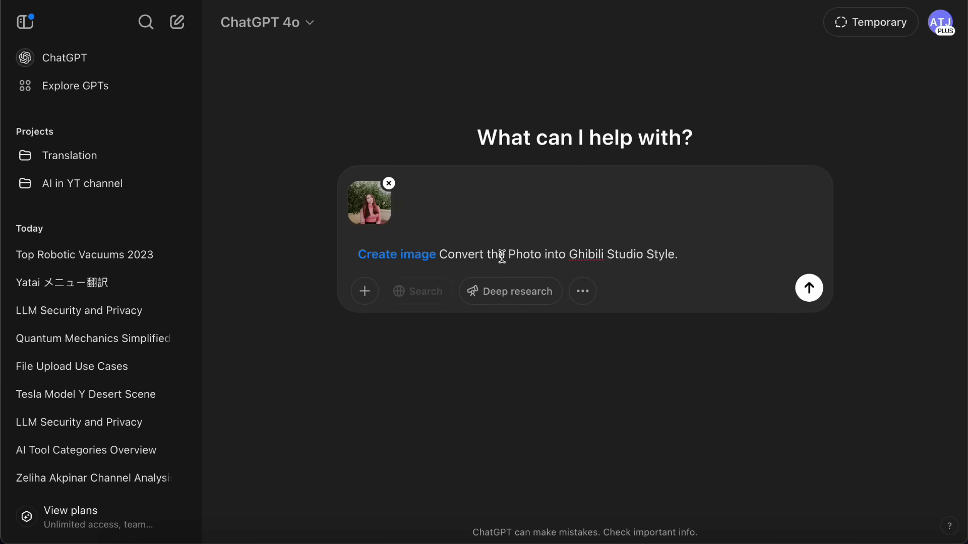
left_click(809, 288)
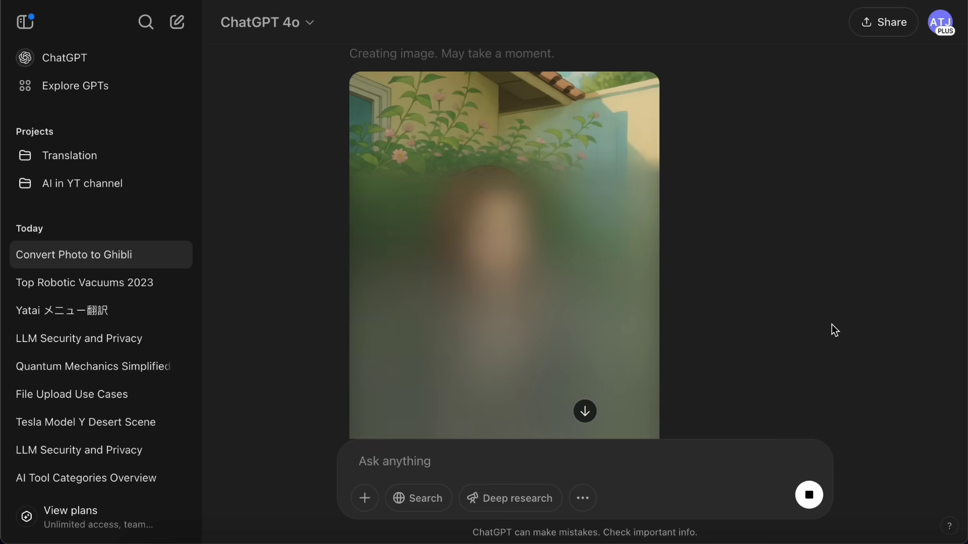
left_click(548, 280)
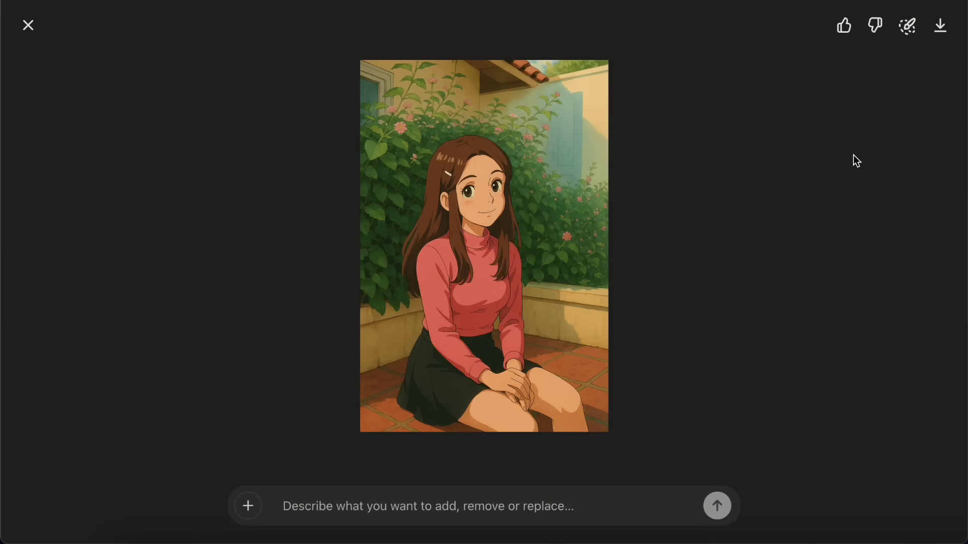
Brush-select the girl's hair in the Ghibli portrait and request 'replace with pink hair'
left_click(912, 33)
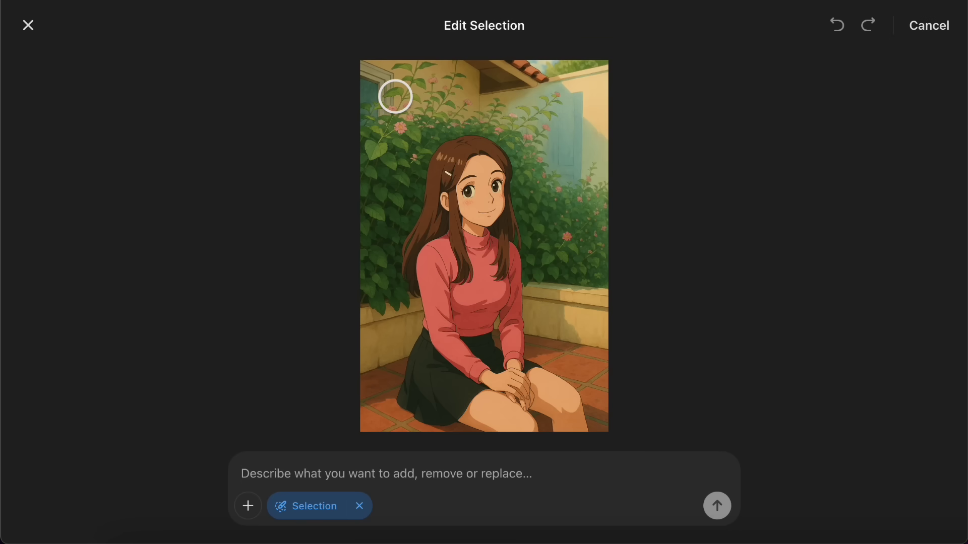
mouse_move(405, 299)
left_mouse_down()
mouse_move(408, 246)
mouse_move(432, 173)
mouse_move(501, 158)
mouse_move(506, 258)
mouse_move(449, 194)
left_mouse_up()
type("replace with pink hair")
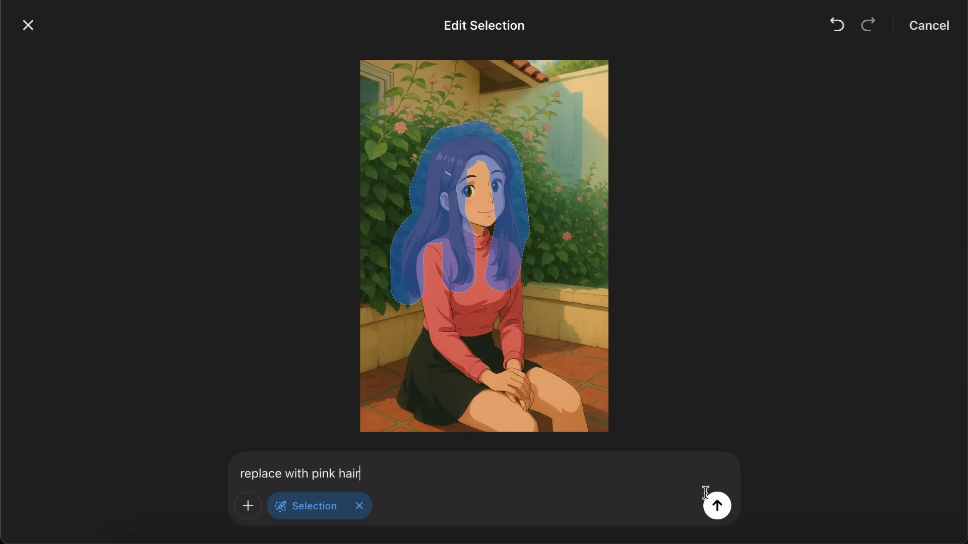
left_click(716, 504)
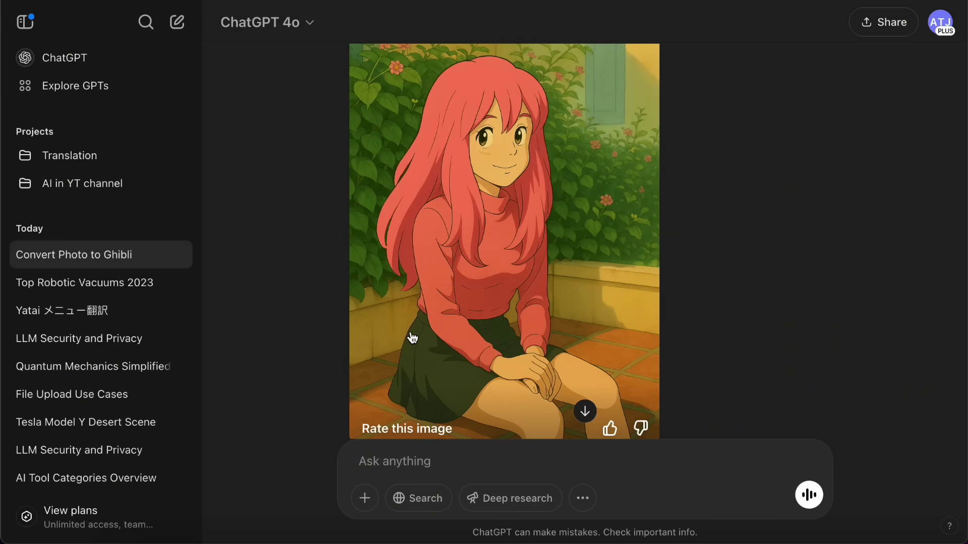
Start a new chat in Create image mode and attach the Laneige lip mask photo
left_click(95, 74)
left_click(580, 260)
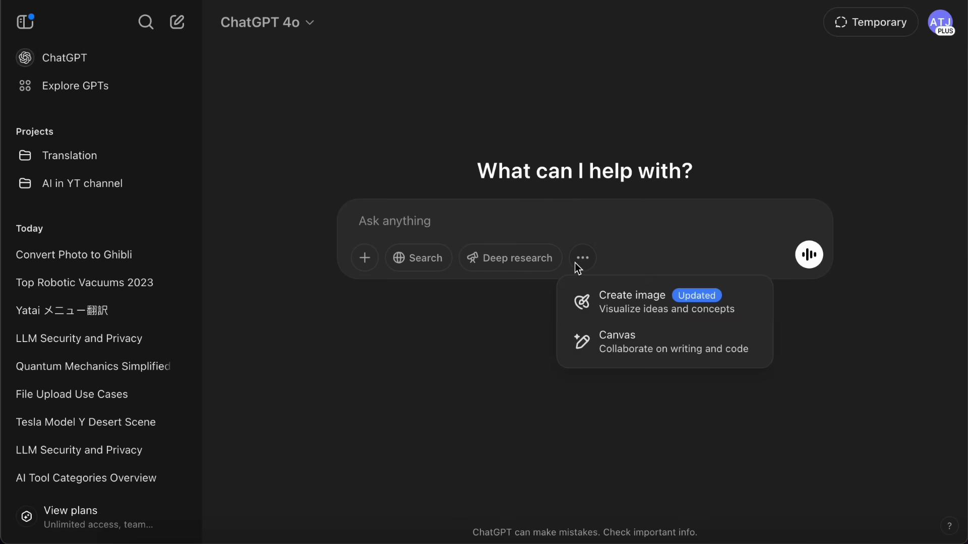
left_click(602, 301)
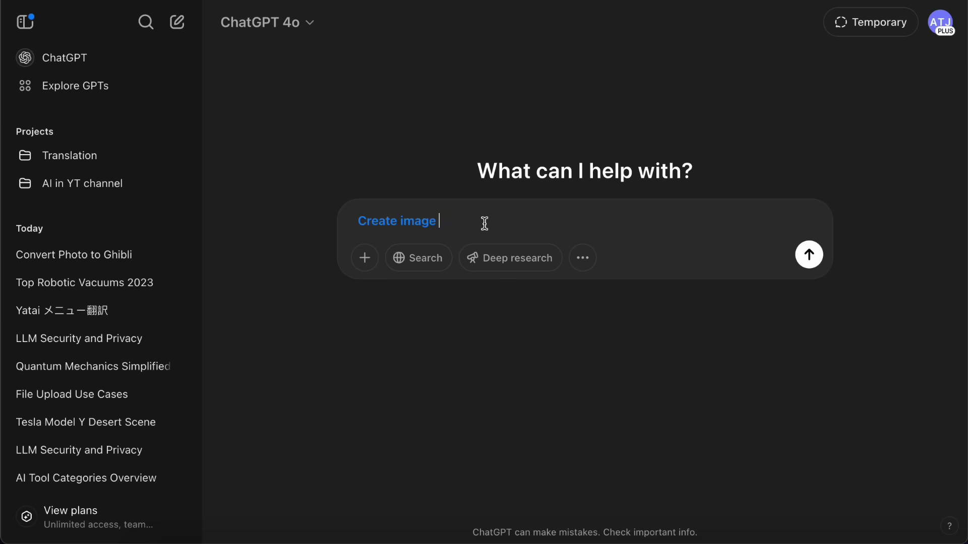
left_click(365, 262)
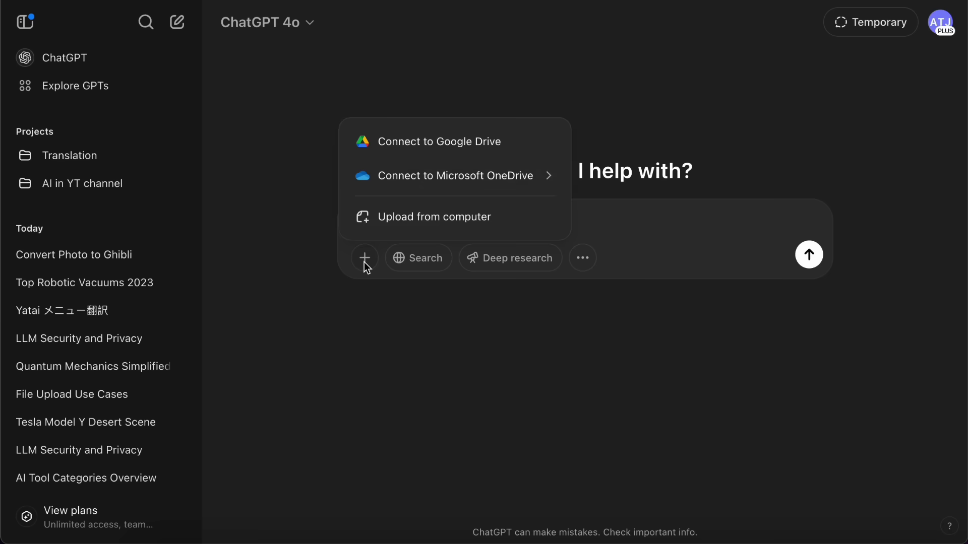
left_click(406, 230)
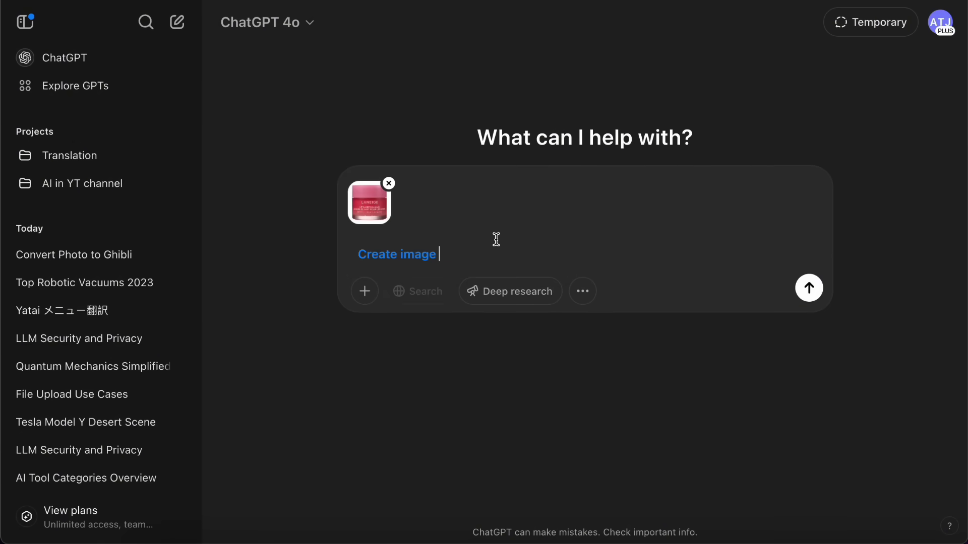
Request a high-end studio shot with elegant lighting and view the result full screen
type("Make this product photo look like it's in a high-end studio shoot with elegant lighting and soft reflections.")
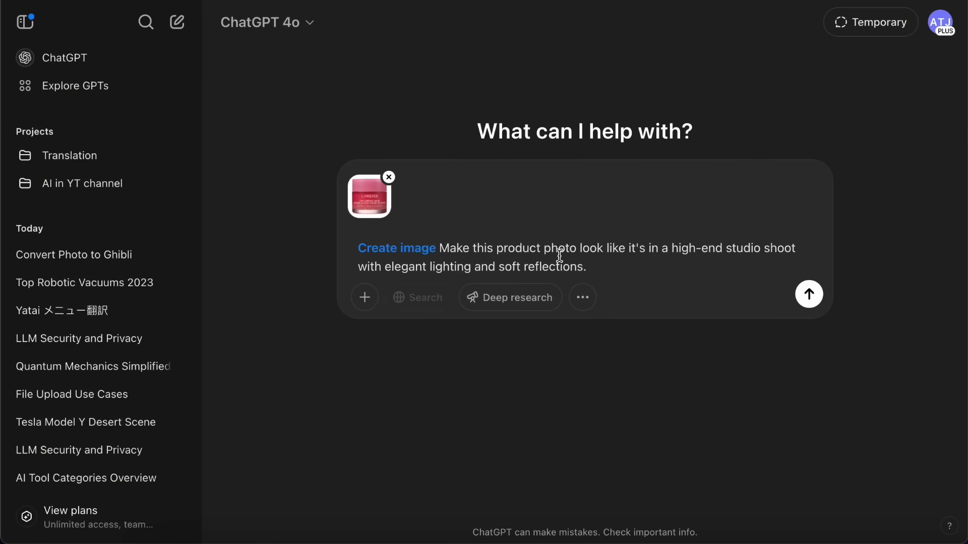
left_click(808, 295)
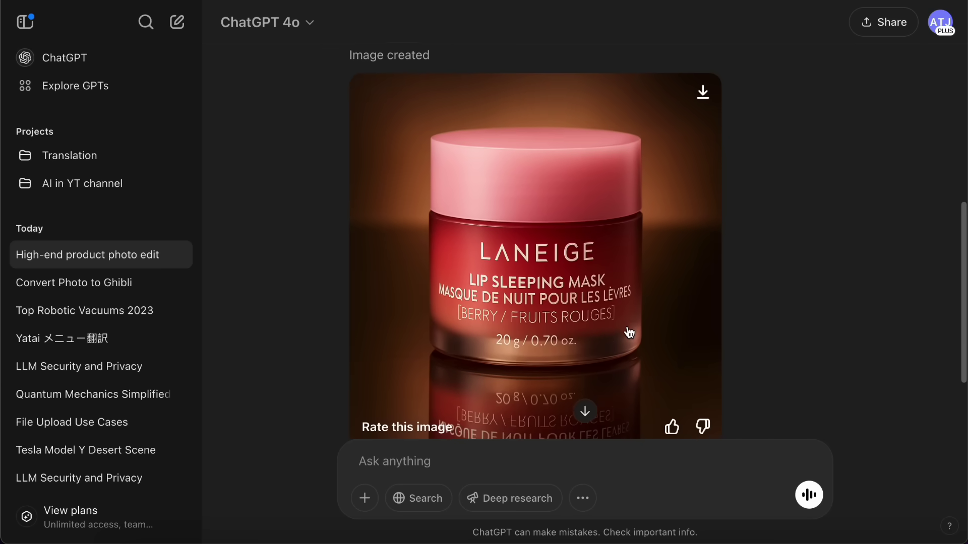
left_click(629, 332)
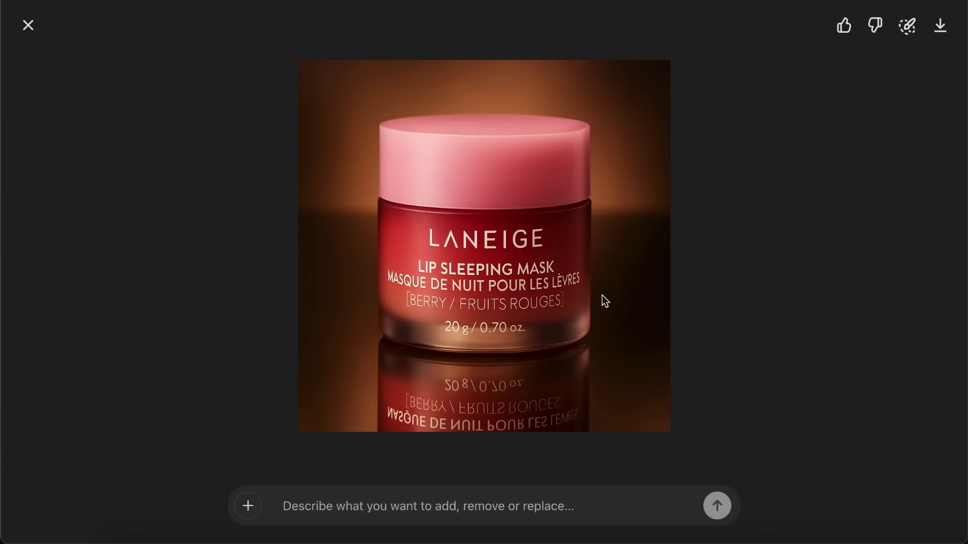
left_click(29, 25)
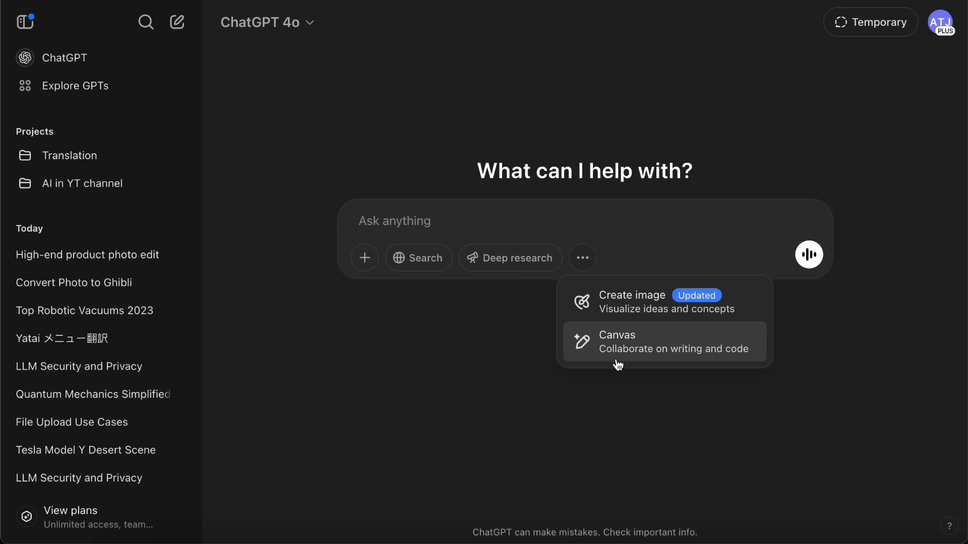
Ask Canvas to brainstorm topics and outlines for a 10-part YouTube productivity series
left_click(690, 353)
type("I'm planning a 10-part YouTube series about productivity — let's brainstorm topics, then create episode outlines.")
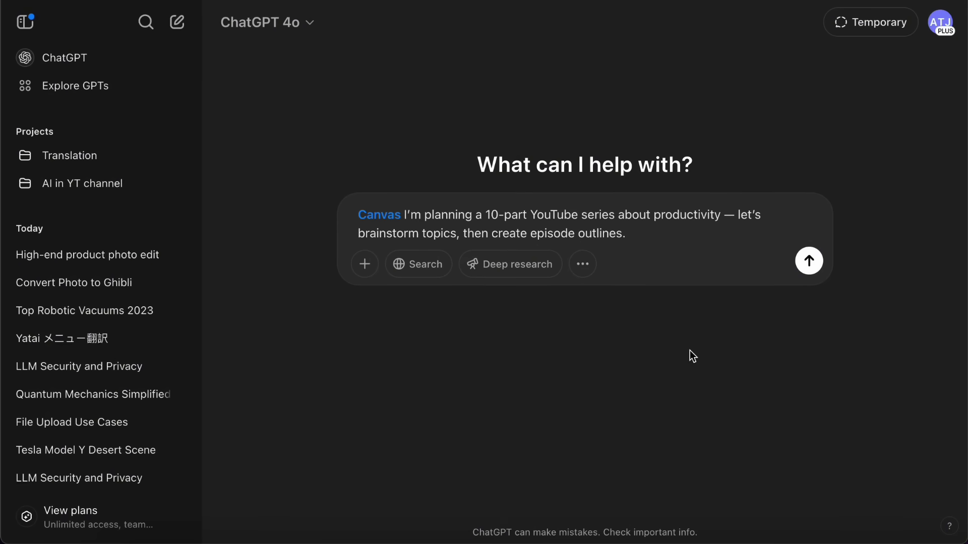
left_click(810, 264)
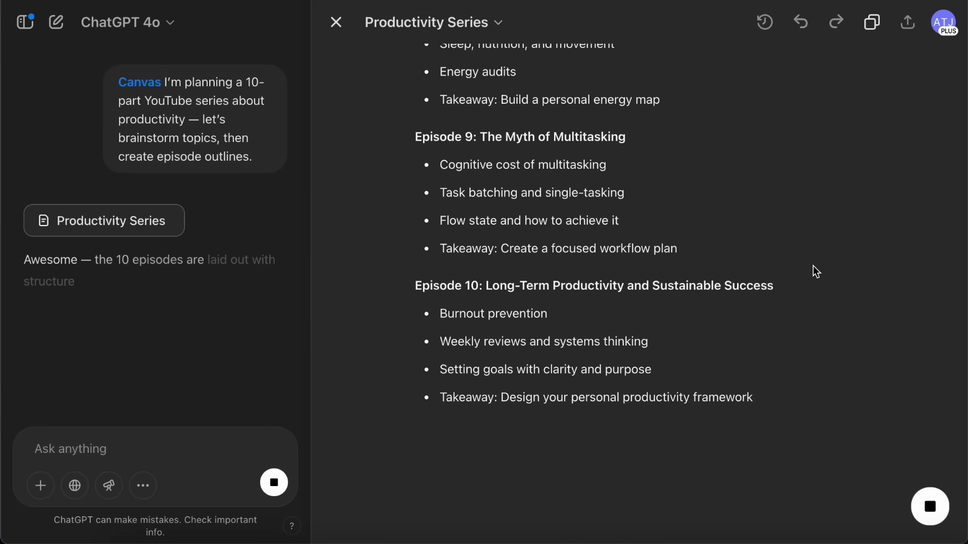
type("go deeper into scripting")
Select the Episode 1 heading and have Canvas turn it into a full script
left_click_drag(412, 156, 469, 159)
left_click(188, 451)
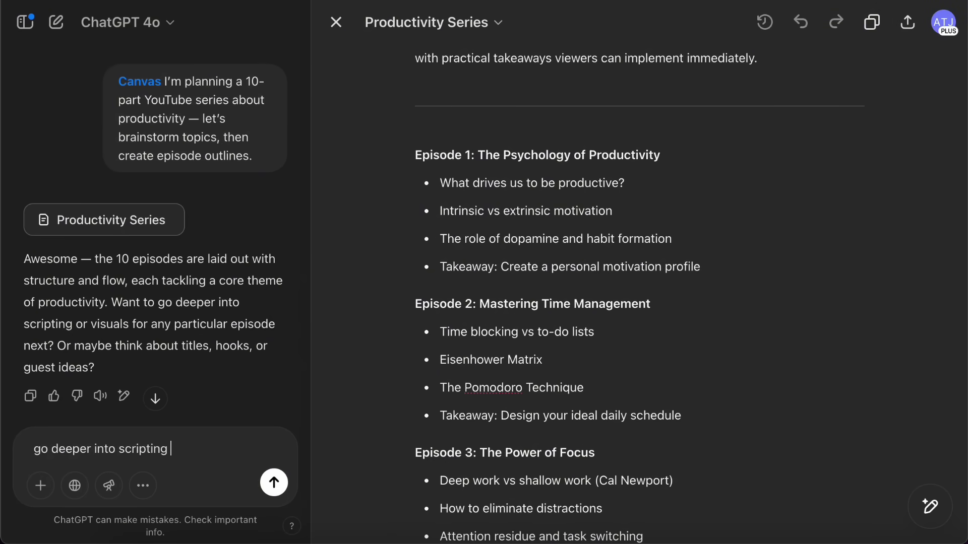
type("Episode 1")
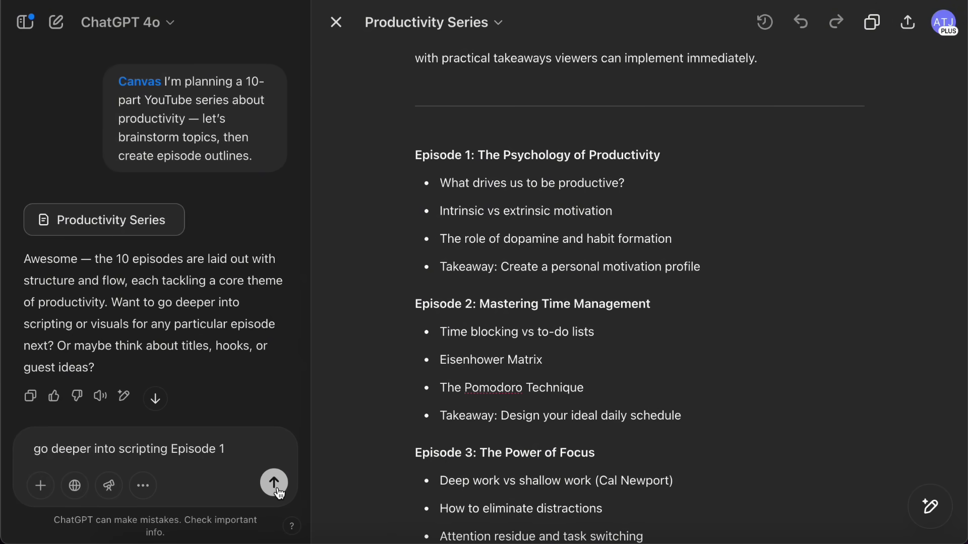
left_click(274, 482)
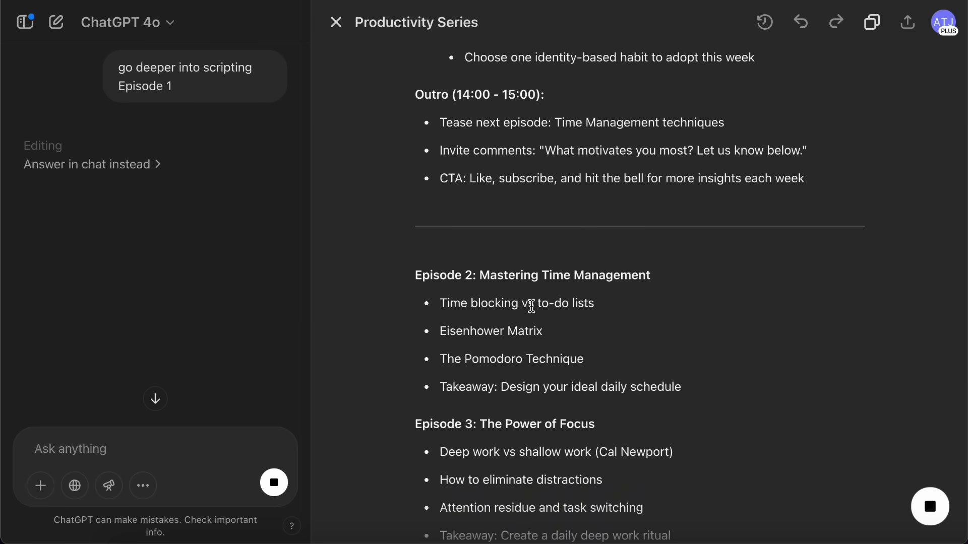
scroll(616, 218, "up", 10)
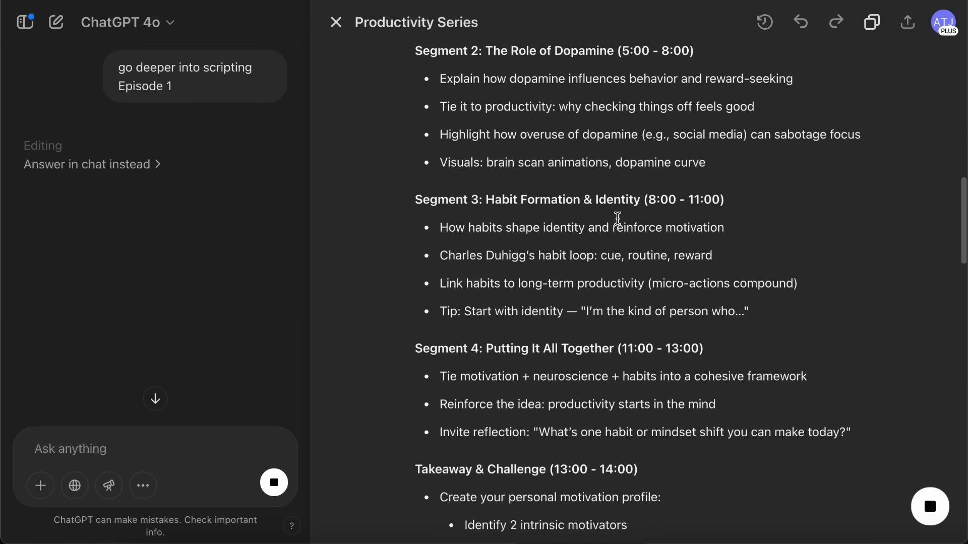
scroll(617, 219, "up", 2)
scroll(617, 218, "up", 6)
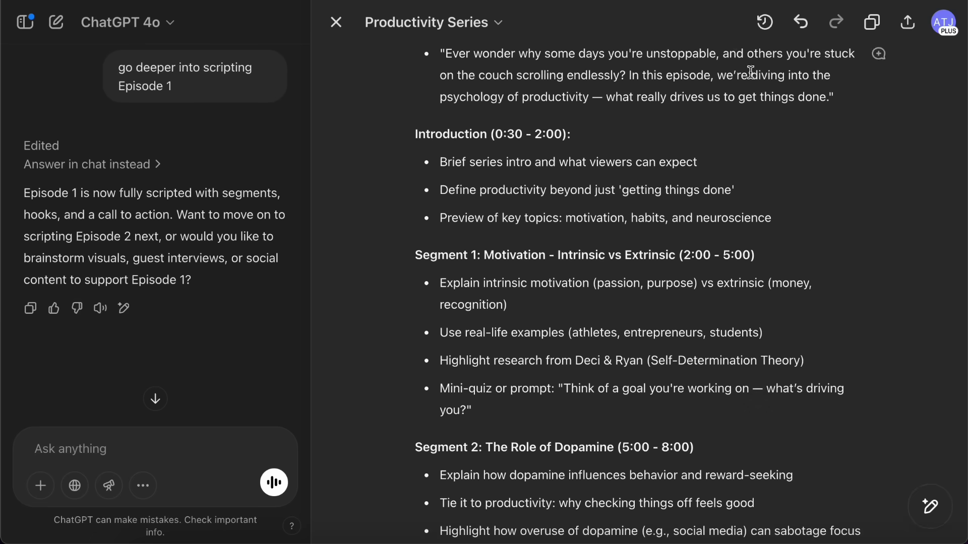
left_click(765, 23)
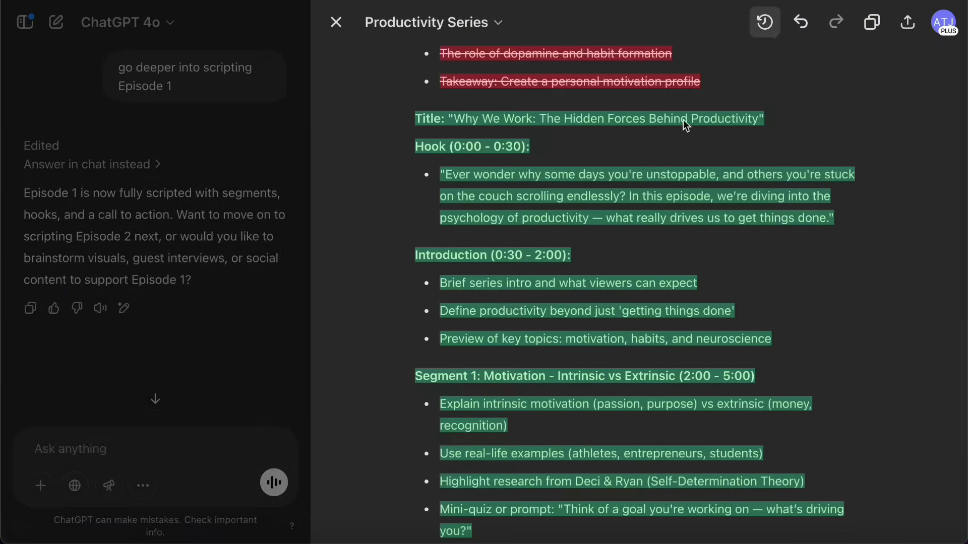
scroll(661, 148, "up", 2)
scroll(660, 148, "up", 4)
scroll(660, 149, "down", 1)
scroll(660, 148, "down", 3)
scroll(660, 148, "down", 5)
scroll(660, 149, "down", 9)
scroll(661, 148, "down", 6)
scroll(660, 149, "down", 5)
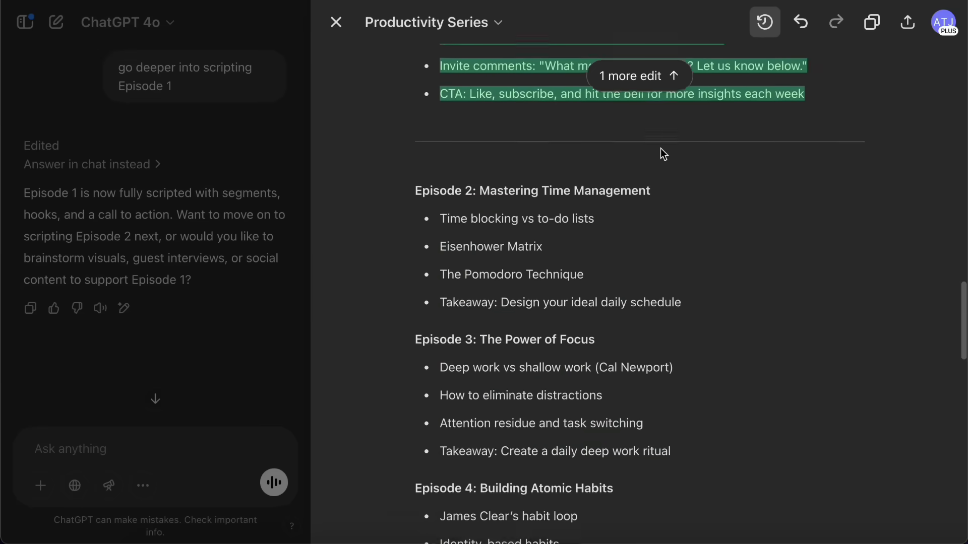
scroll(661, 149, "down", 5)
scroll(660, 149, "up", 15)
scroll(660, 150, "up", 10)
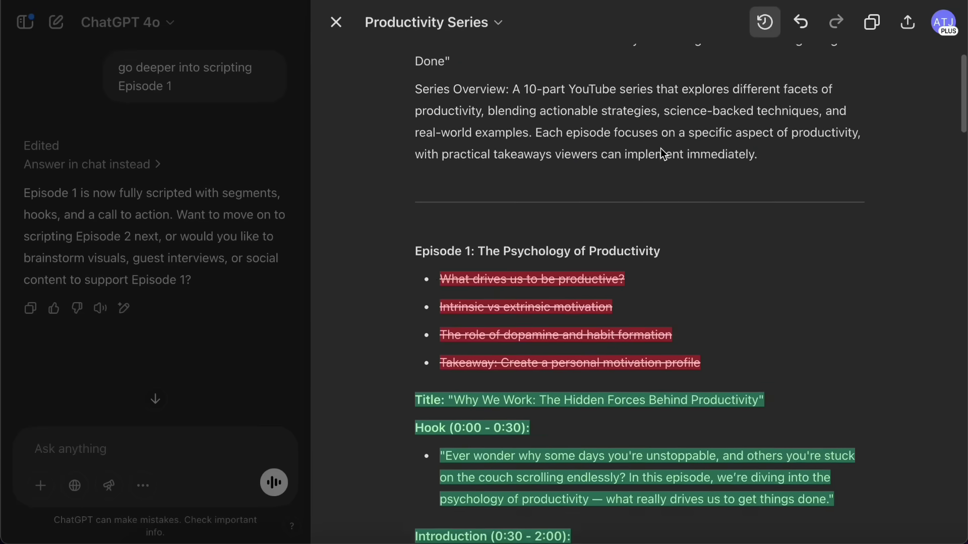
scroll(662, 151, "down", 5)
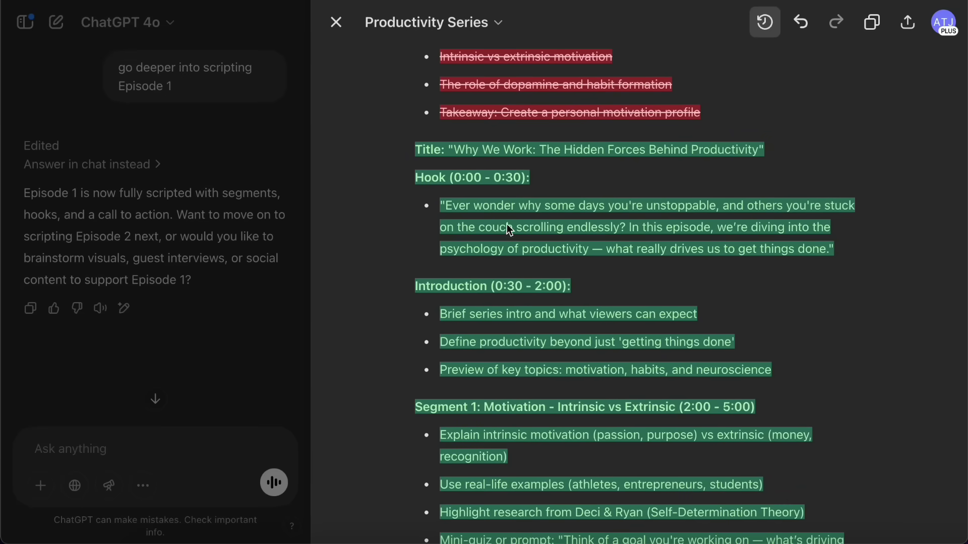
left_click(799, 30)
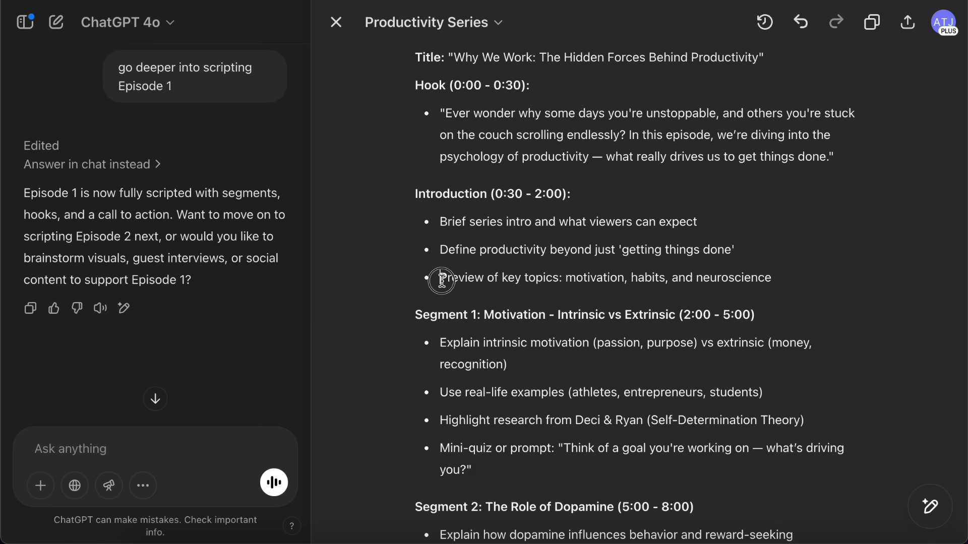
Ask ChatGPT to 'Add 3 examples here' on 'Preview of key topics' and review the changes
left_click_drag(440, 278, 561, 282)
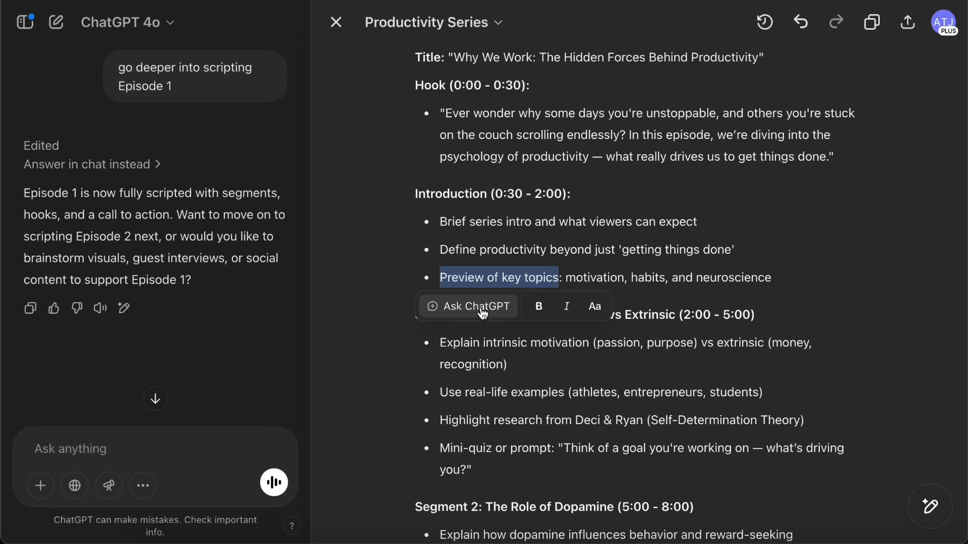
left_click(483, 313)
type("Add 3 examples here")
key("Return")
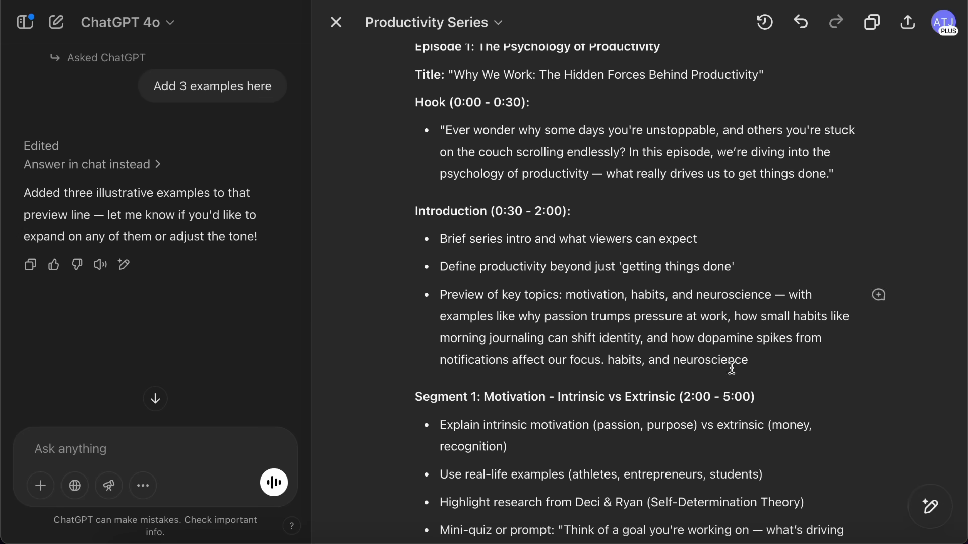
left_click(764, 23)
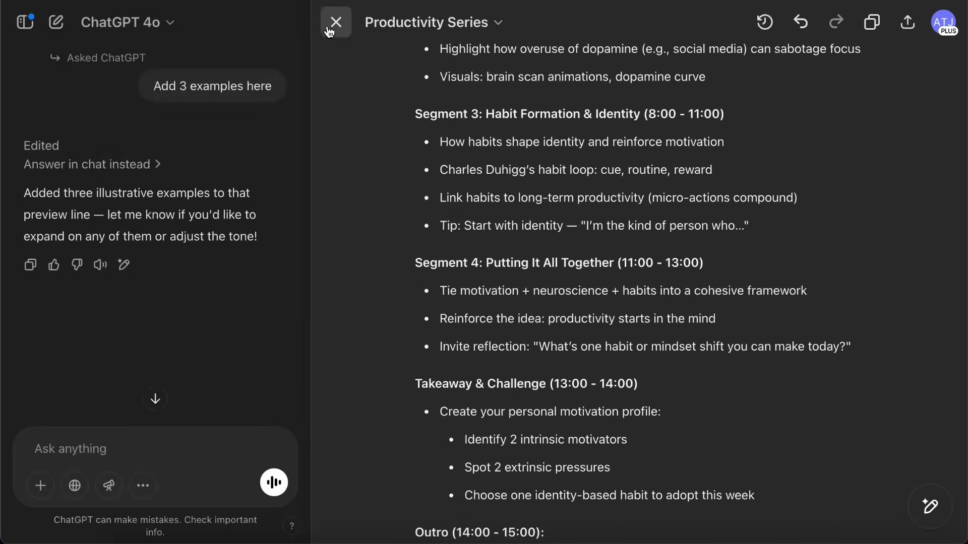
Close the Productivity Series document, briefly reopen it, and close it again
left_click(335, 22)
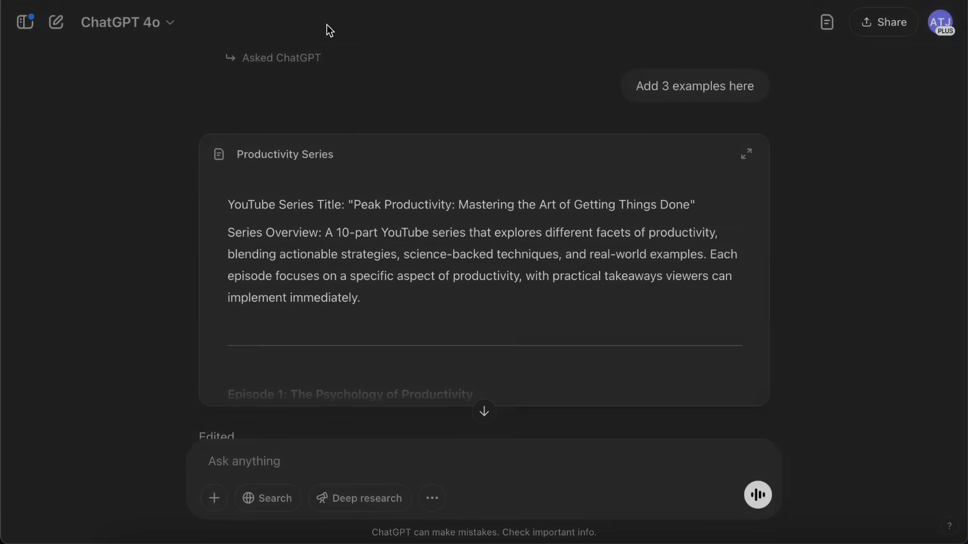
left_click(394, 277)
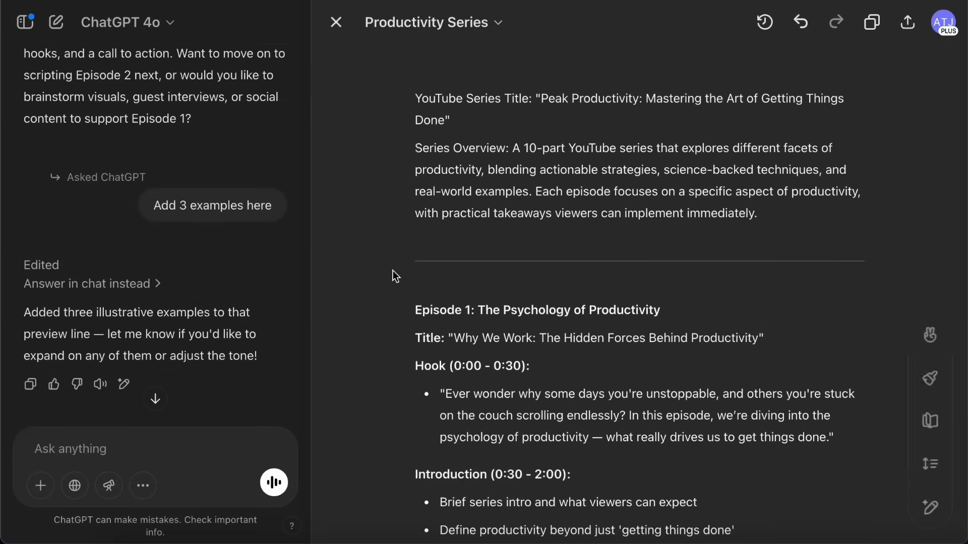
left_click(332, 23)
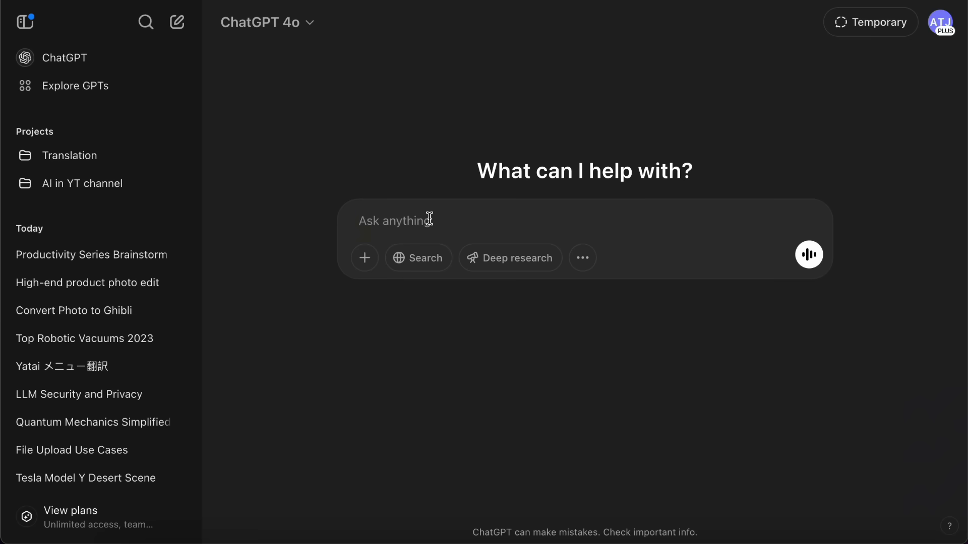
Run deep research on AI tools by target user, answering: yes, both, last year's top players, table
type("How are AI tools categorized by their target user (e.g., marketers, developers, designers, students, businesses)? Provide examples and mention the top players in each category?")
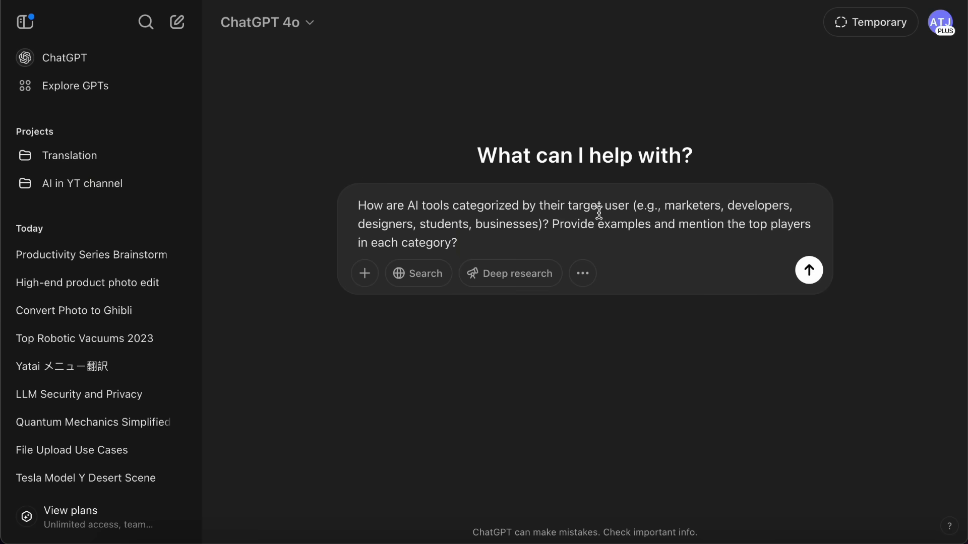
left_click(508, 283)
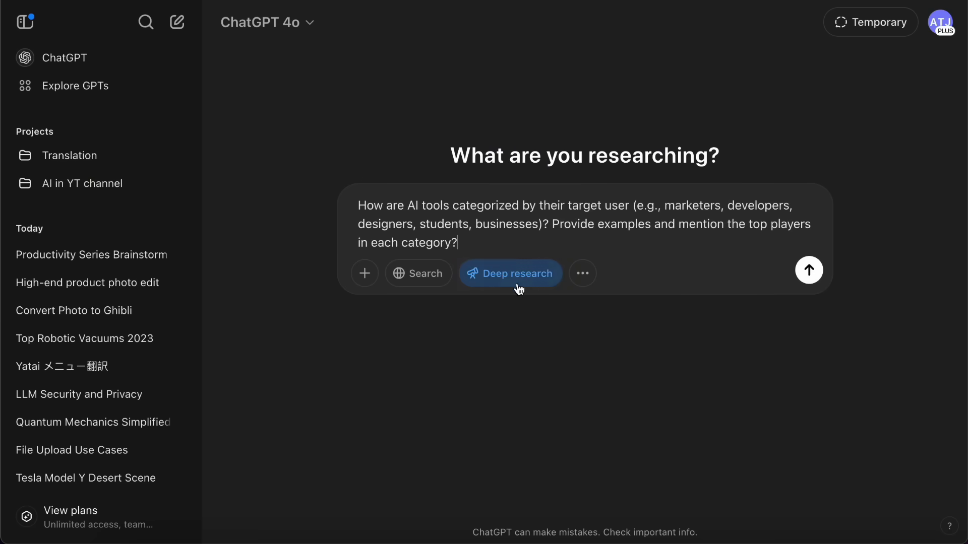
left_click(810, 271)
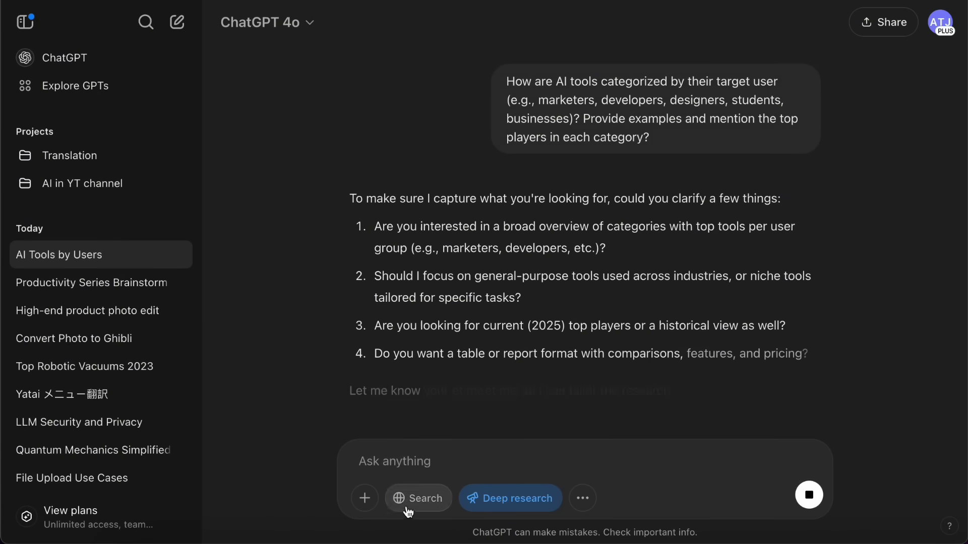
type("1.yes, 2.both, 3.top players in last 1 years, 4.table")
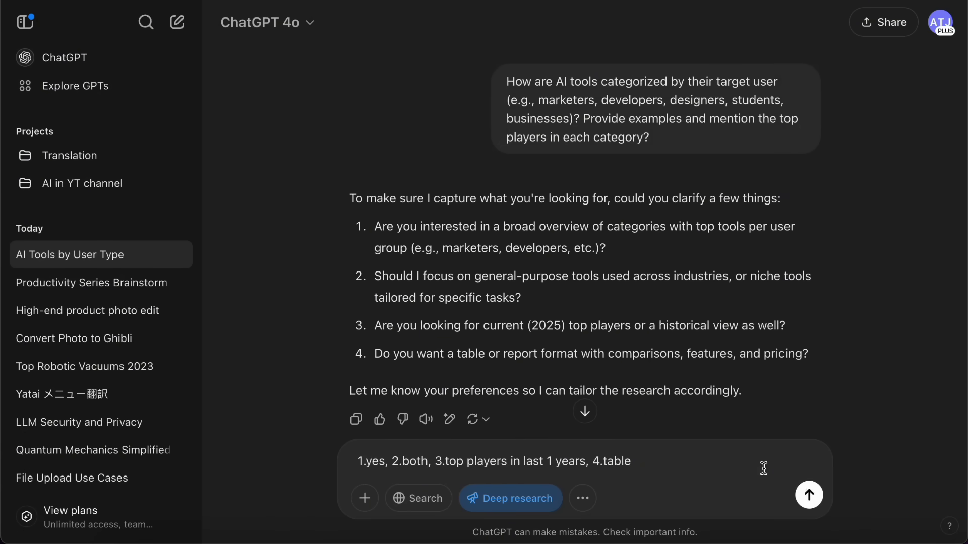
key("Return")
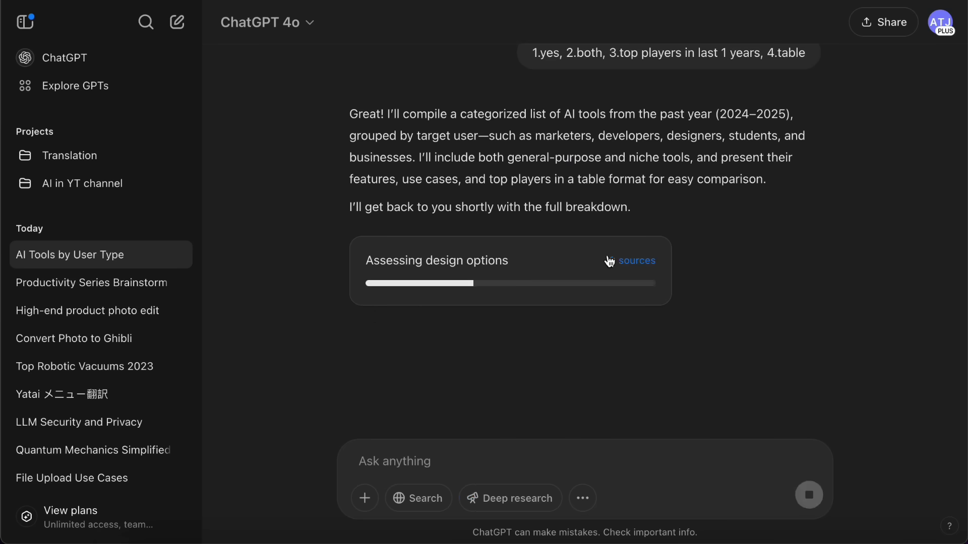
Browse the deep research Activity log and Sources list, then close the side panel
left_click(632, 263)
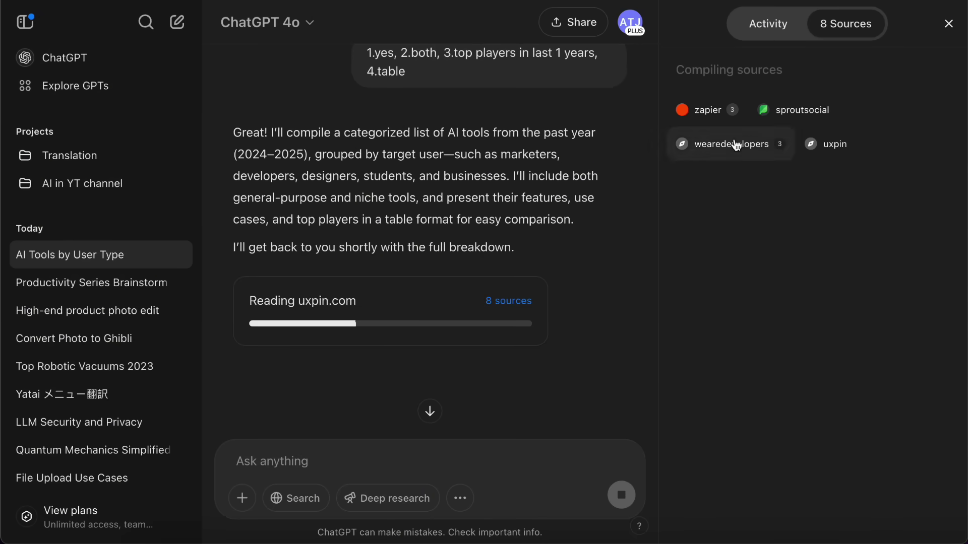
left_click(777, 31)
scroll(782, 110, "down", 5)
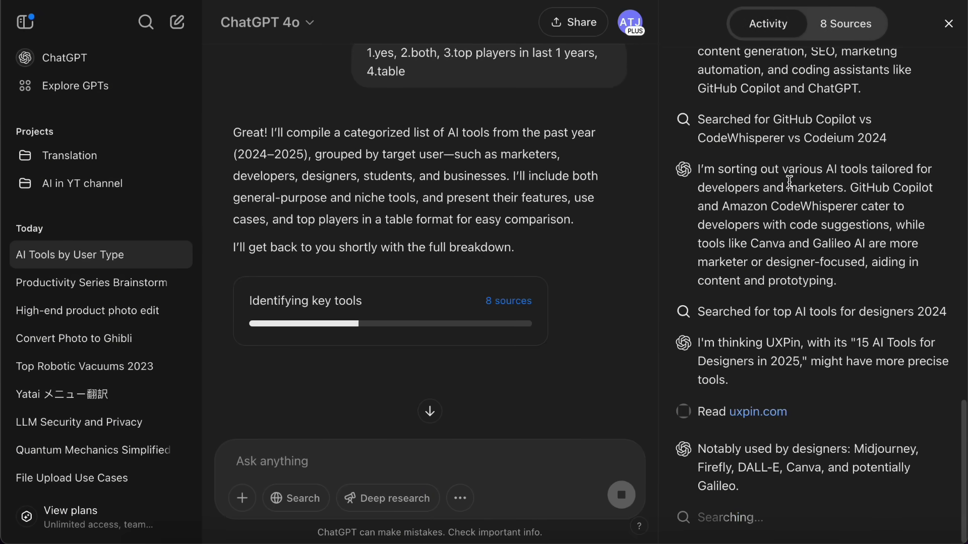
scroll(789, 181, "up", 5)
scroll(788, 181, "up", 5)
scroll(788, 181, "down", 5)
scroll(796, 176, "down", 5)
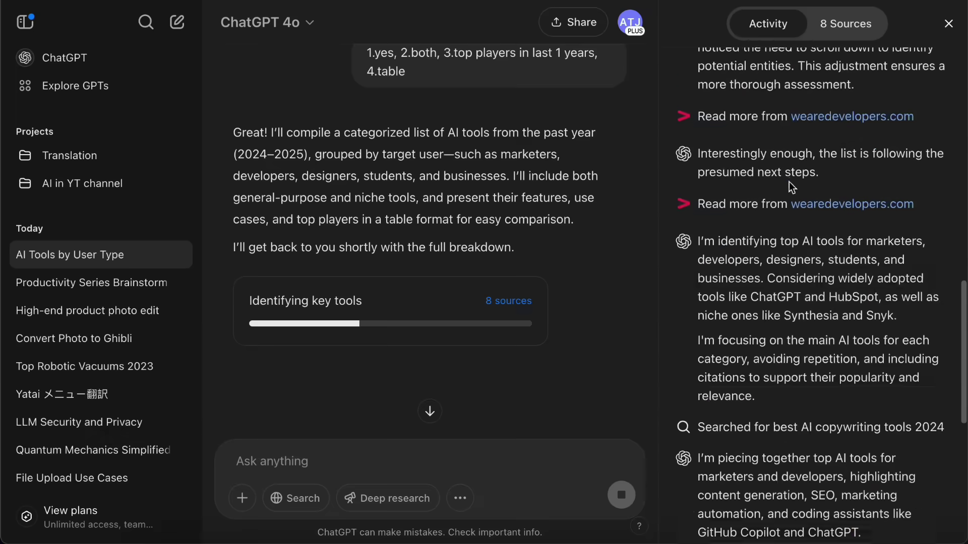
scroll(807, 181, "down", 5)
left_click(846, 24)
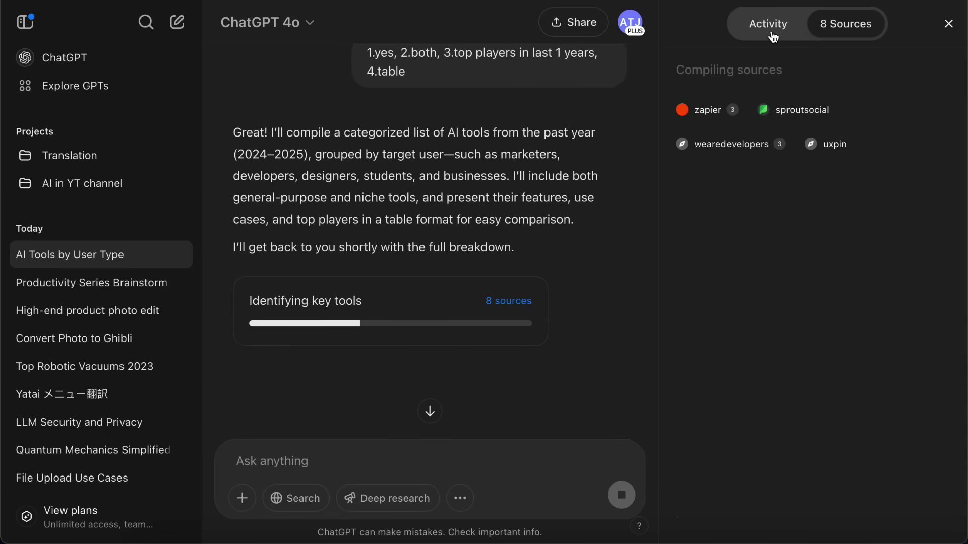
left_click(768, 24)
scroll(778, 328, "down", 5)
scroll(779, 329, "down", 5)
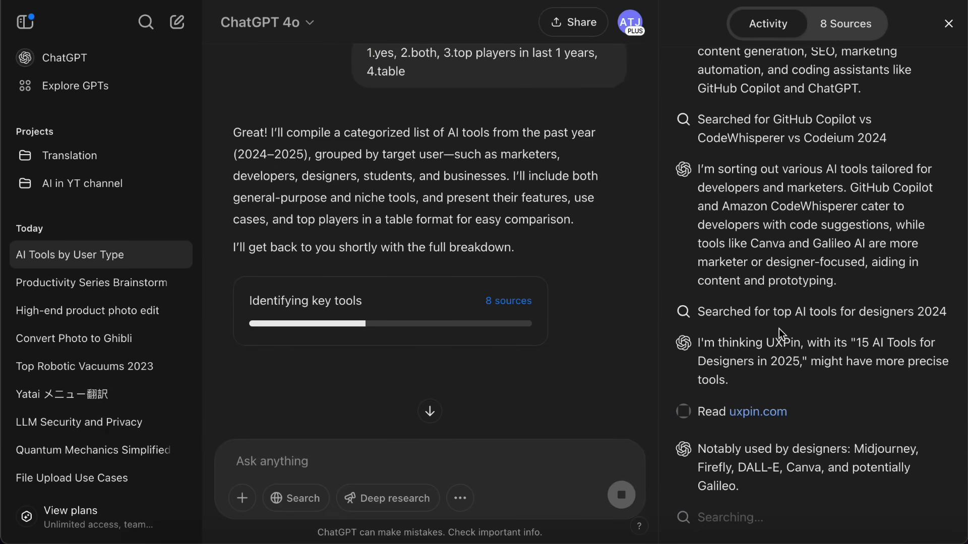
left_click(949, 24)
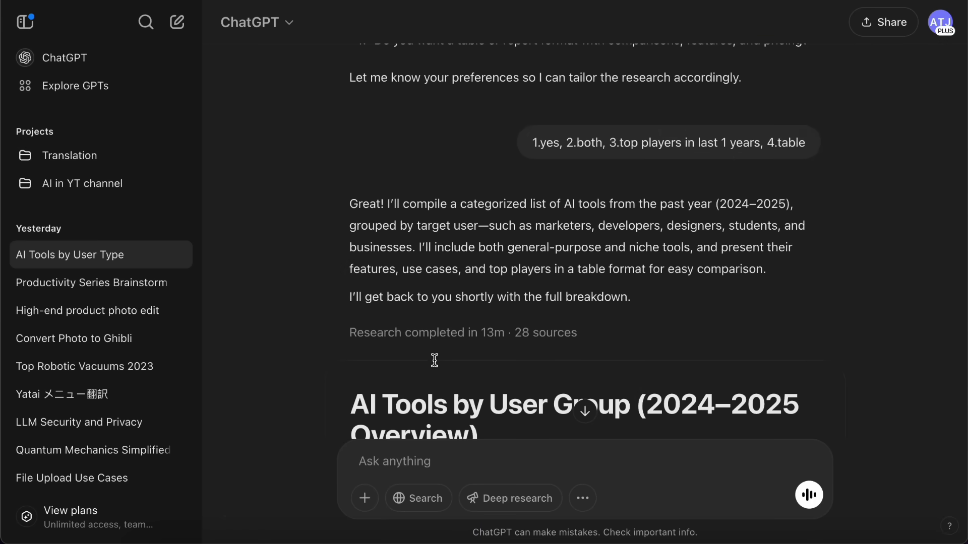
scroll(525, 355, "down", 1)
scroll(526, 355, "down", 3)
scroll(525, 355, "down", 2)
scroll(525, 355, "down", 2)
scroll(526, 355, "down", 2)
scroll(525, 356, "down", 1)
scroll(526, 355, "down", 2)
scroll(525, 356, "down", 3)
scroll(525, 356, "down", 2)
scroll(525, 355, "down", 3)
scroll(526, 355, "down", 2)
scroll(525, 356, "down", 4)
scroll(525, 355, "down", 5)
scroll(525, 352, "down", 5)
scroll(524, 352, "down", 3)
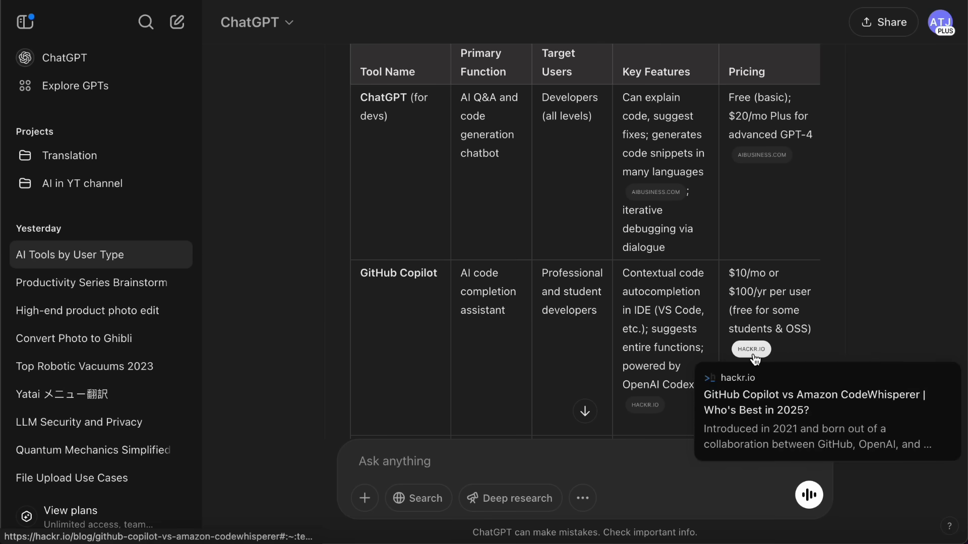
scroll(726, 356, "down", 4)
scroll(754, 351, "down", 4)
scroll(754, 352, "down", 4)
scroll(592, 306, "down", 5)
scroll(593, 307, "up", 5)
scroll(593, 307, "up", 5)
scroll(592, 307, "up", 5)
scroll(592, 307, "down", 3)
scroll(593, 307, "down", 5)
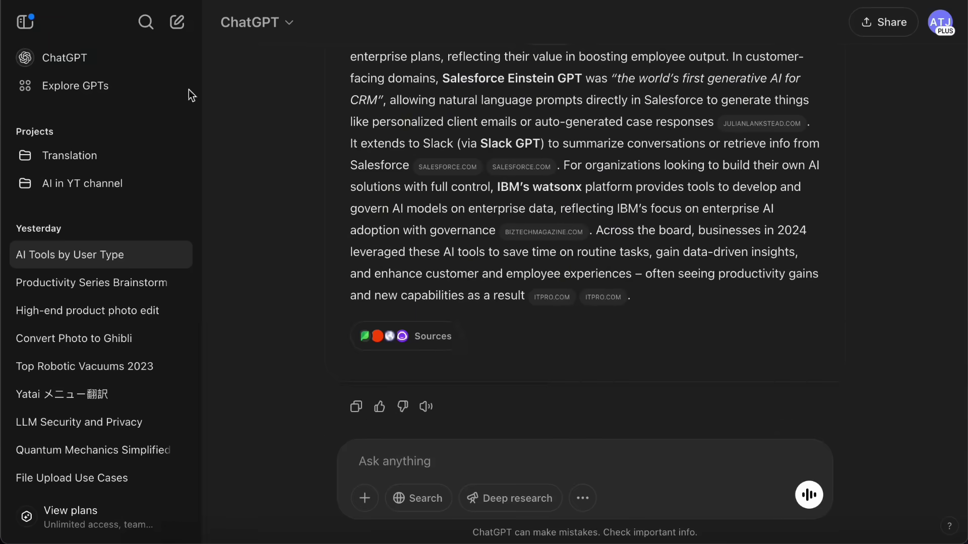
Start a new chat, end the voice conversation, and go to Explore GPTs
left_click(110, 71)
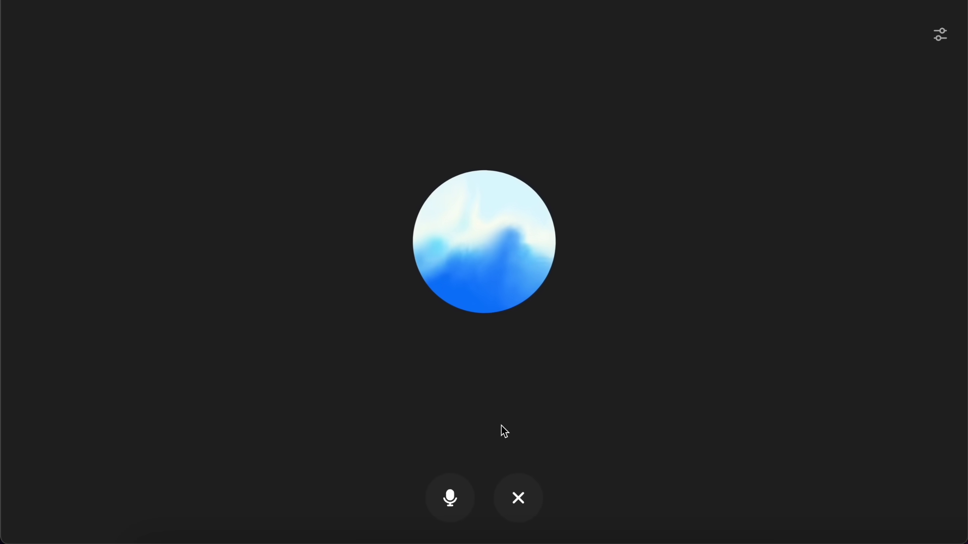
left_click(523, 503)
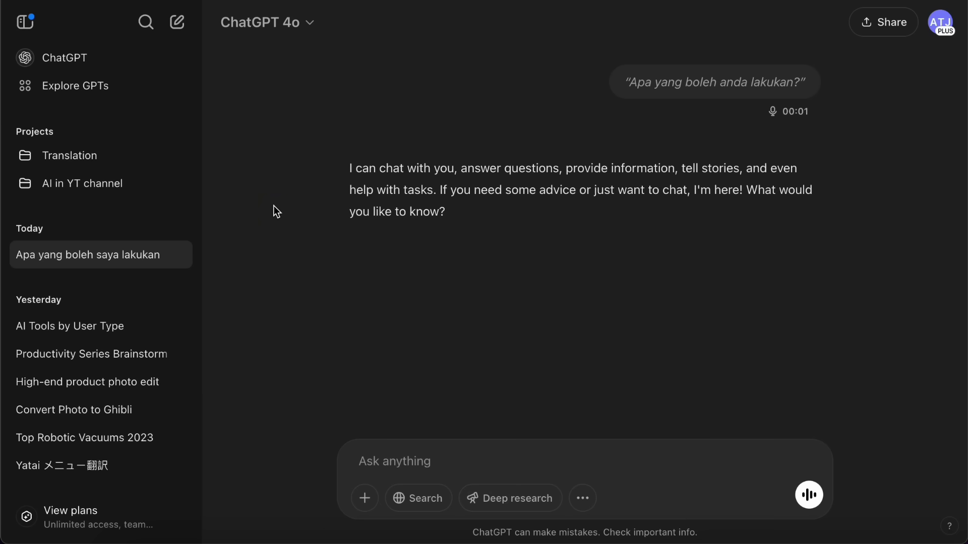
mouse_move(75, 86)
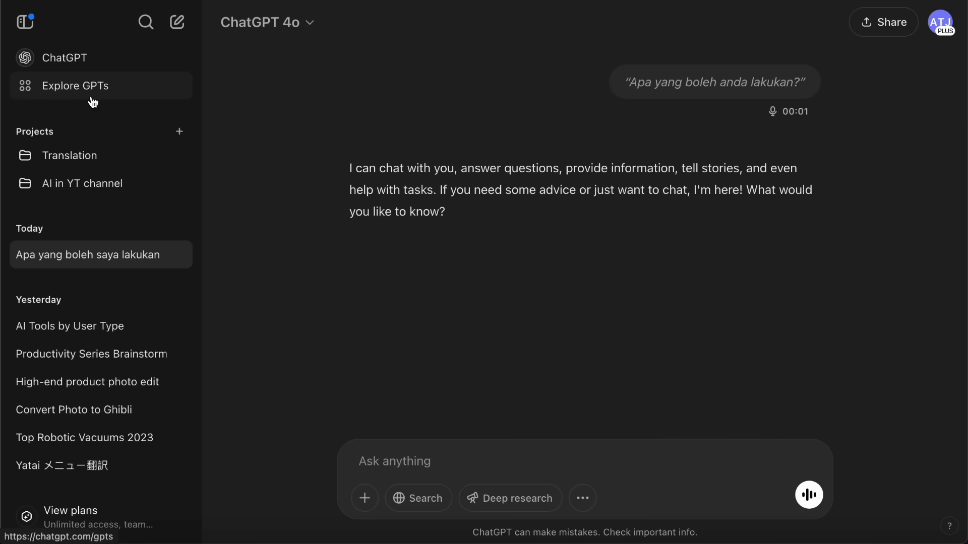
left_click(93, 99)
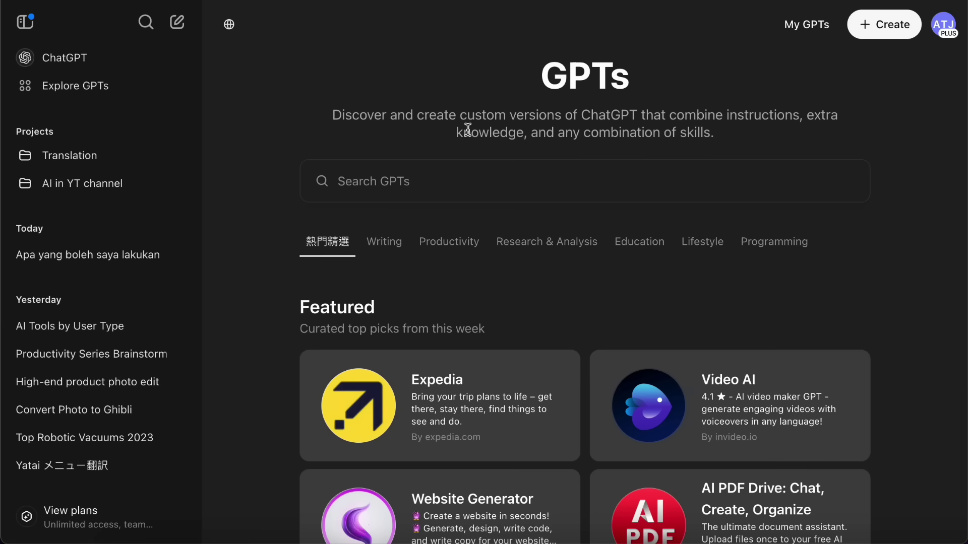
Scroll down to Productivity and open the Presentation & Diagram Generator by ShowMe card
scroll(468, 130, "down", 1)
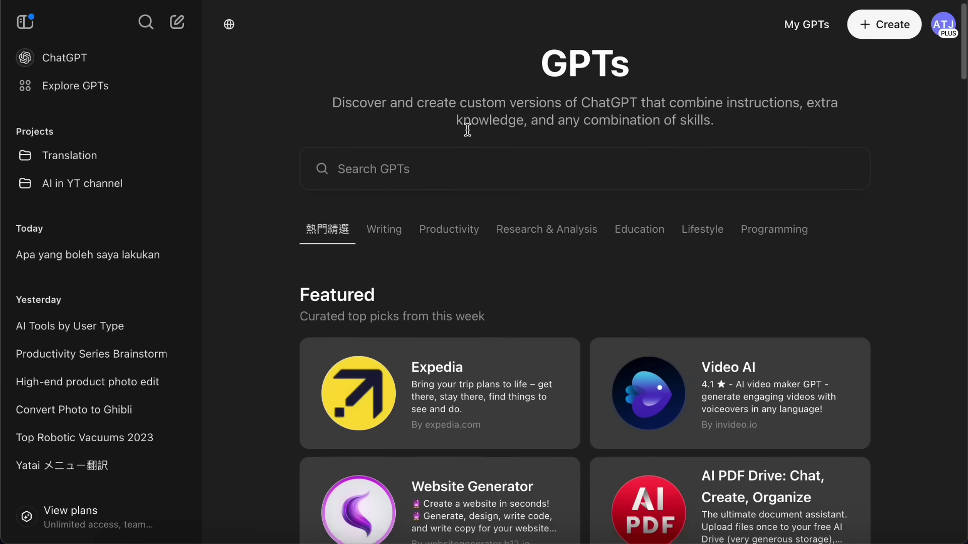
scroll(618, 153, "down", 1)
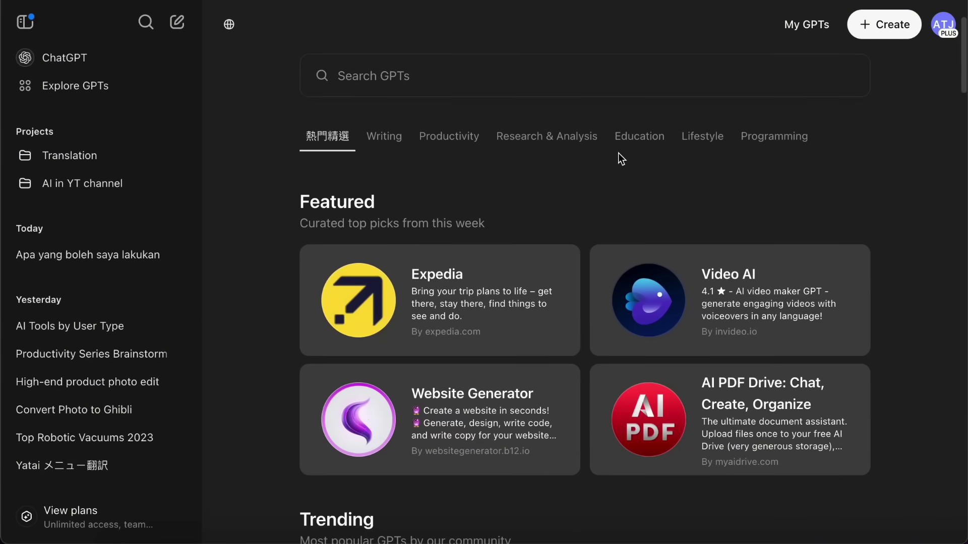
scroll(619, 154, "down", 2)
scroll(618, 153, "down", 5)
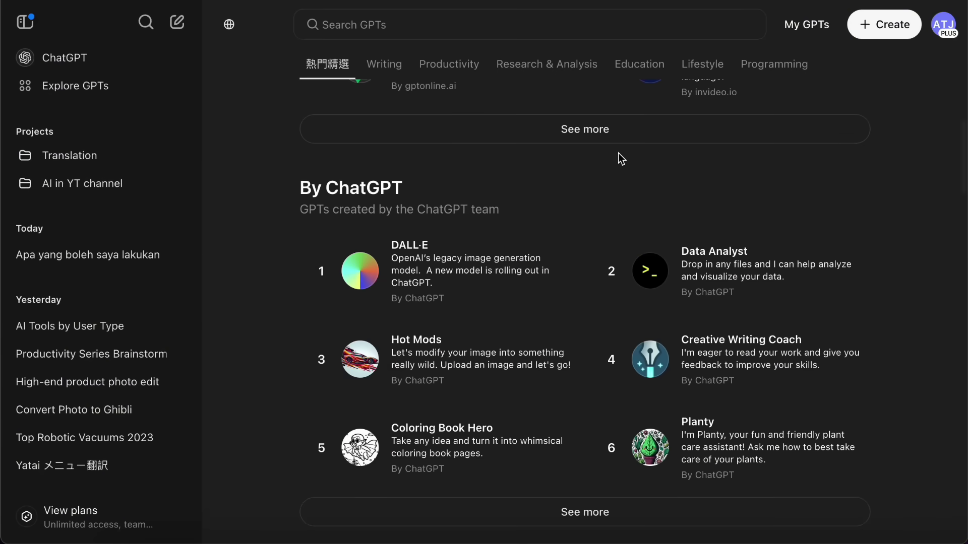
scroll(618, 153, "down", 5)
scroll(618, 153, "down", 2)
scroll(620, 158, "down", 5)
scroll(620, 157, "down", 7)
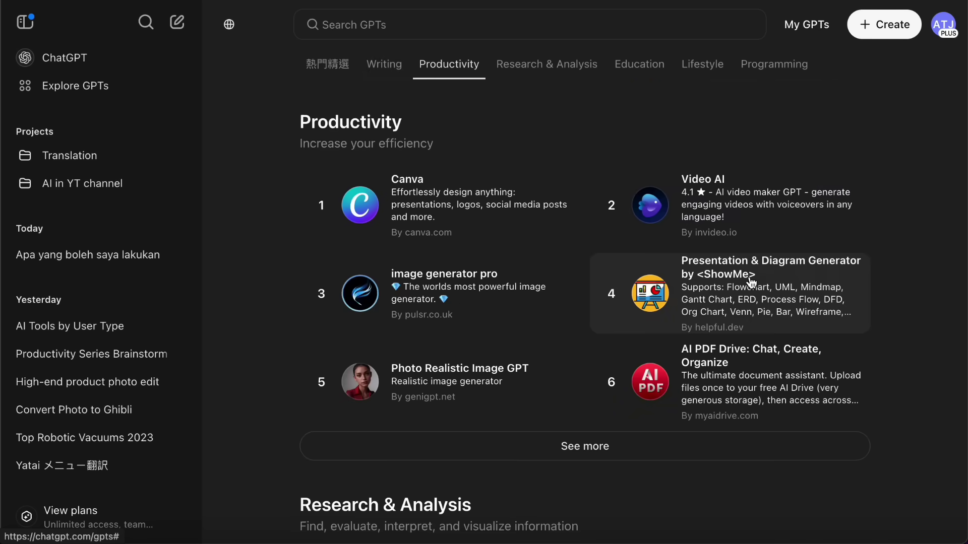
left_click(786, 279)
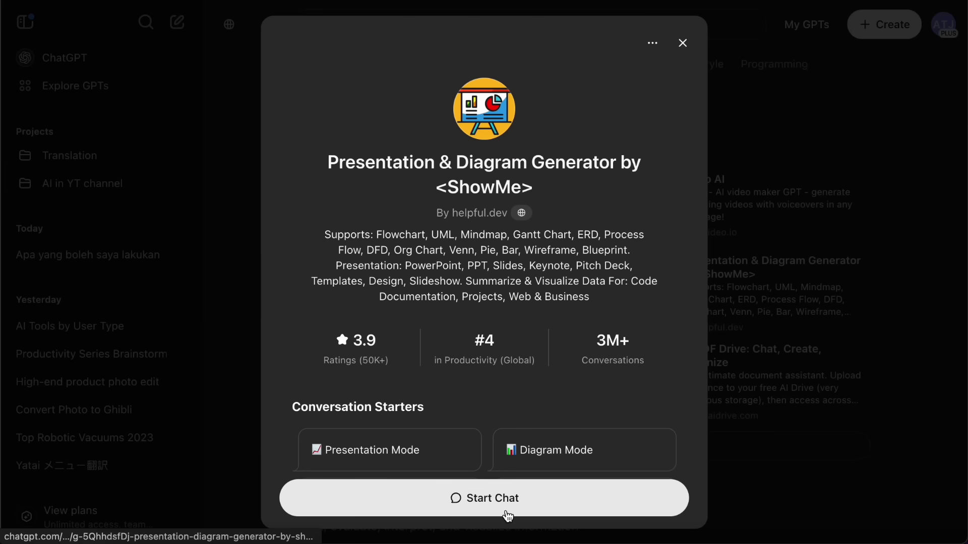
left_click(508, 516)
type("Analyze the contents of this youtube channel https://www.youtube.com/@zelihaakpinar")
left_click(807, 431)
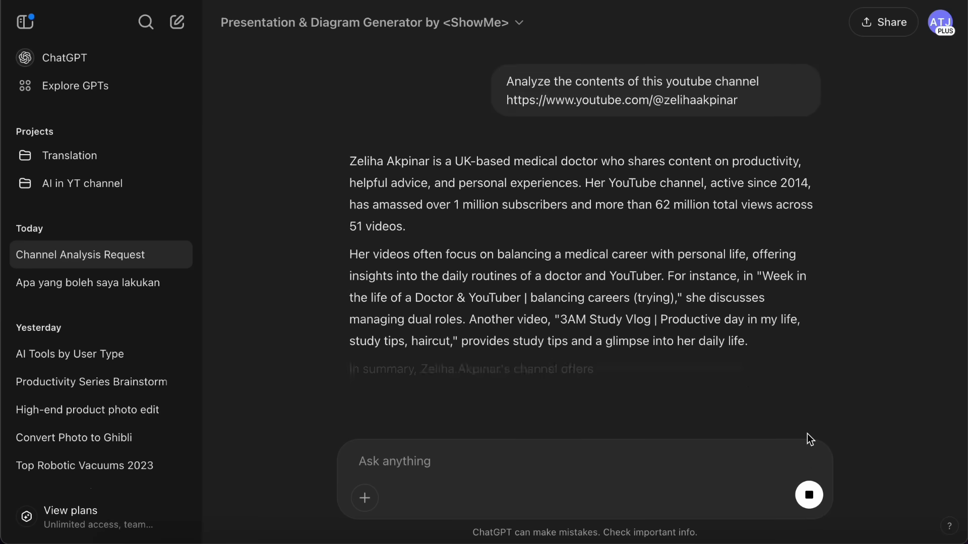
Request 'Create a mind map' and allow the GPT's diagram service
scroll(806, 434, "down", 3)
type("Create a mind map")
left_click(808, 495)
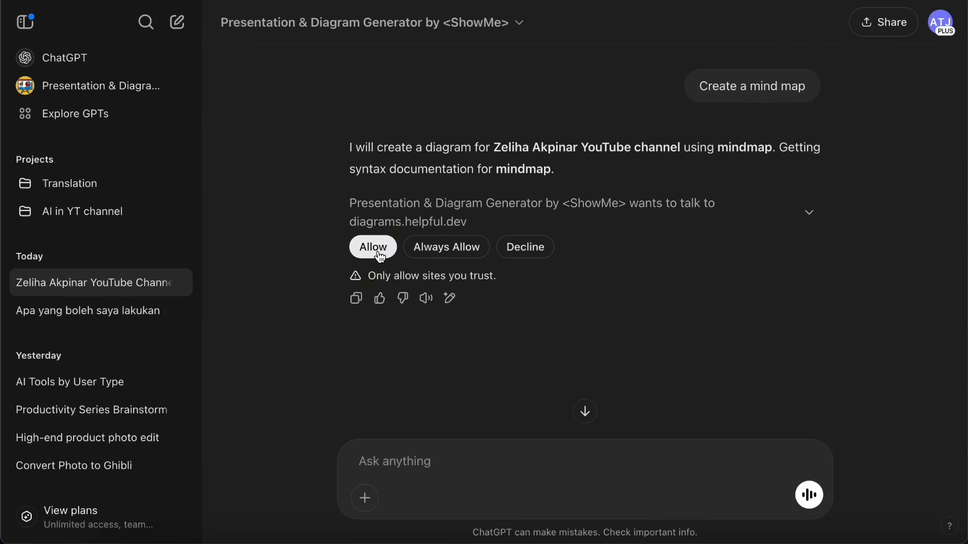
left_click(377, 250)
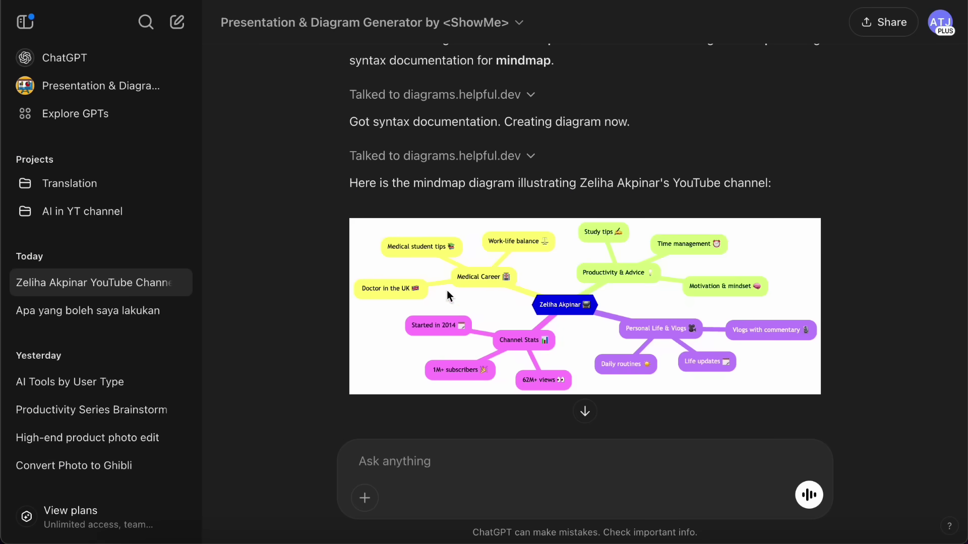
scroll(411, 194, "down", 3)
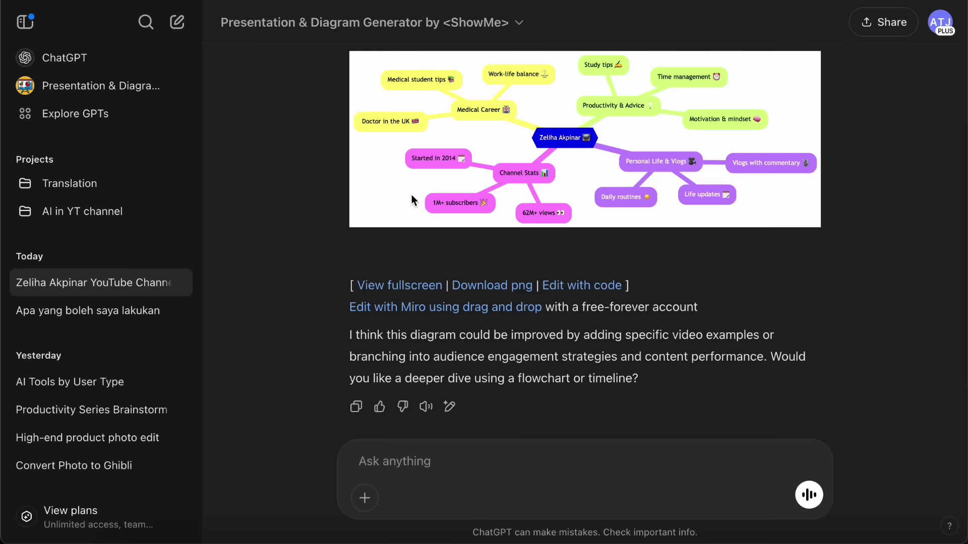
scroll(411, 194, "up", 3)
scroll(410, 194, "down", 2)
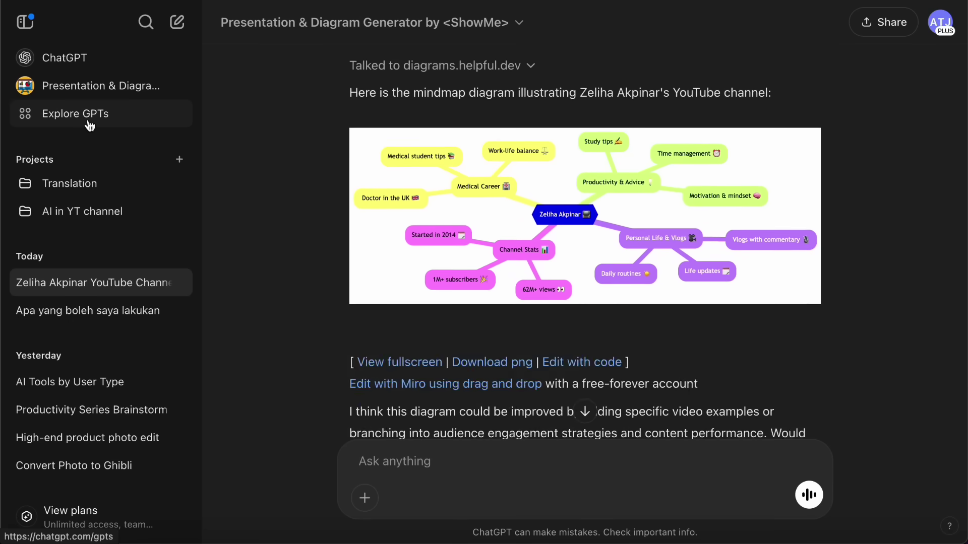
Go from the GPT catalogue to My GPTs and start a new GPT draft
left_click(90, 126)
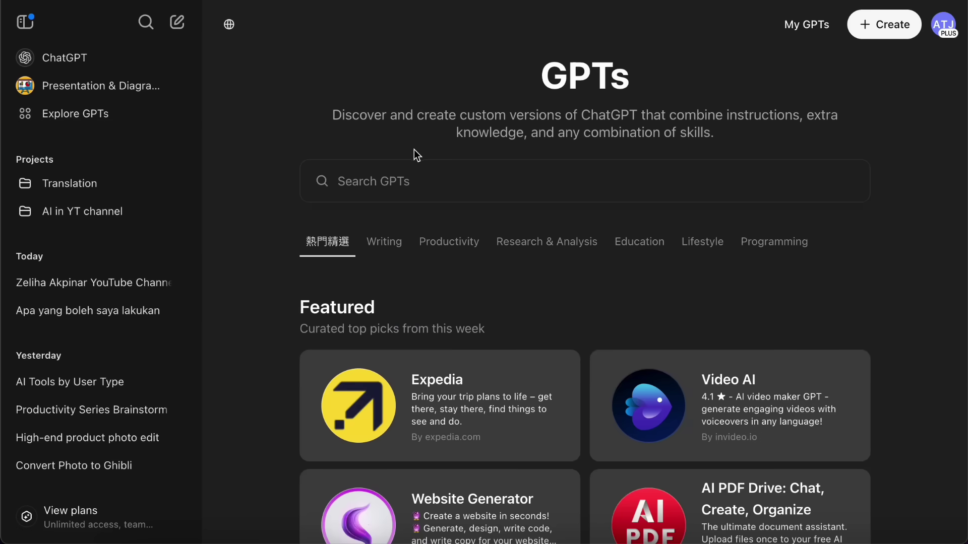
left_click(807, 33)
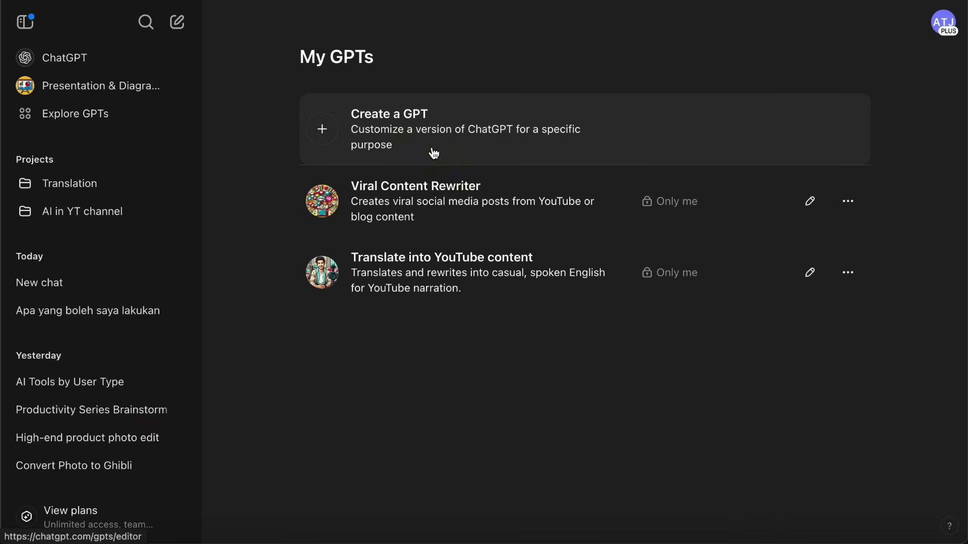
left_click(432, 150)
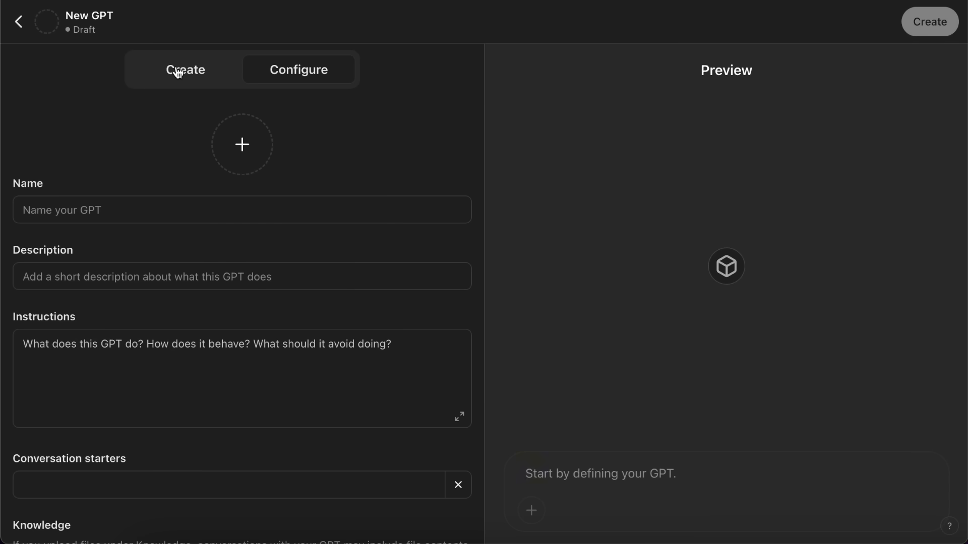
Describe an Excel formulas and VBA expert to the builder and approve the name 'Excel Formula Wizard'
left_click(178, 70)
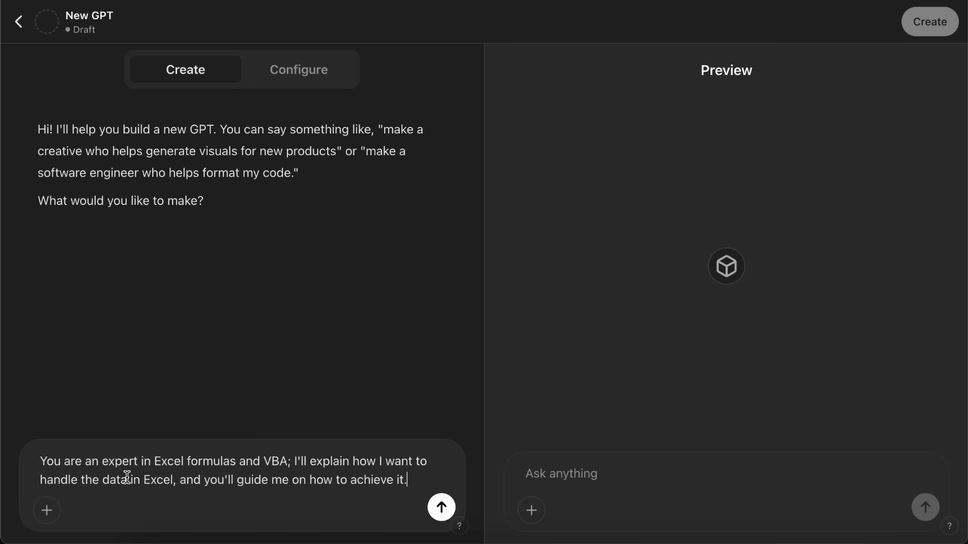
left_click(441, 516)
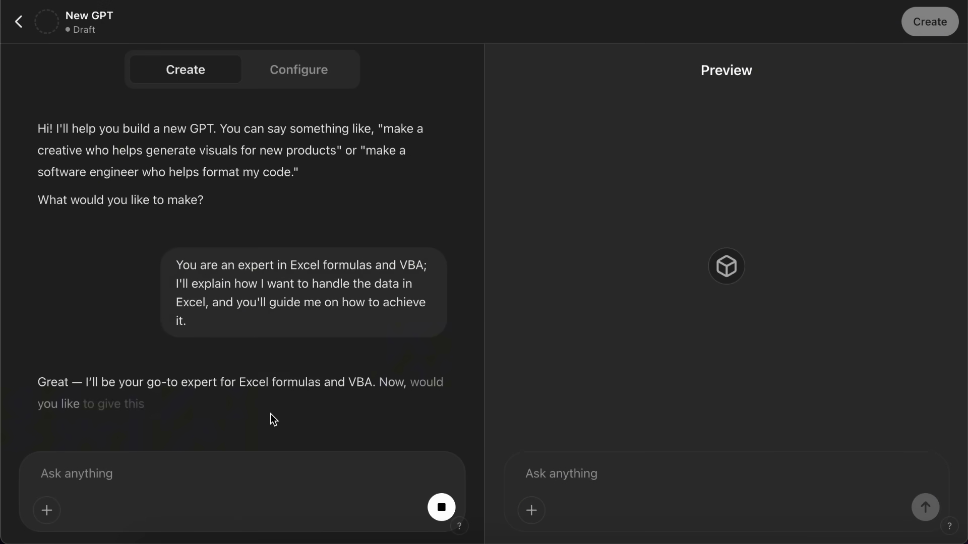
left_click_drag(280, 369, 407, 373)
key("ctrl+c")
left_click(229, 473)
key("ctrl+v")
type("is good")
key("Return")
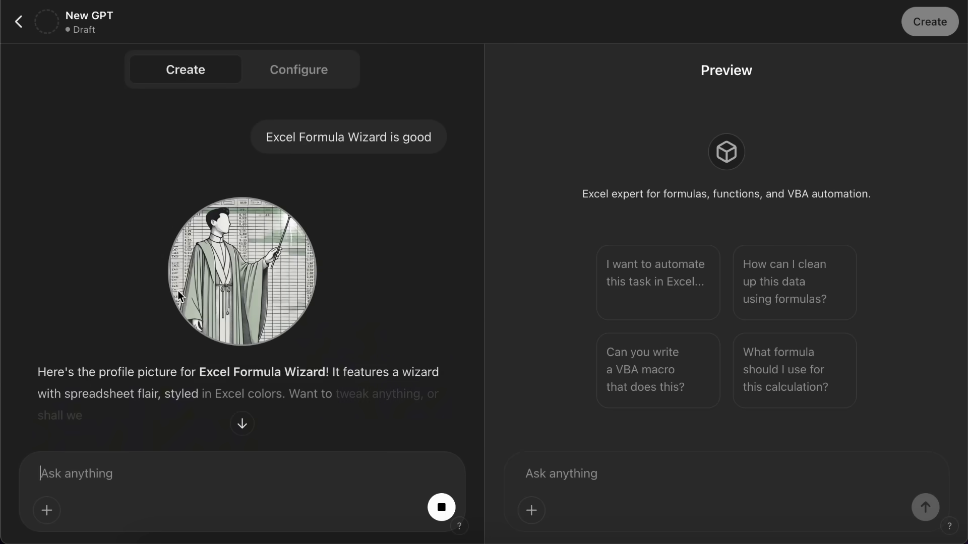
Review the configuration, publish the GPT as Only me, and open it
left_click(317, 72)
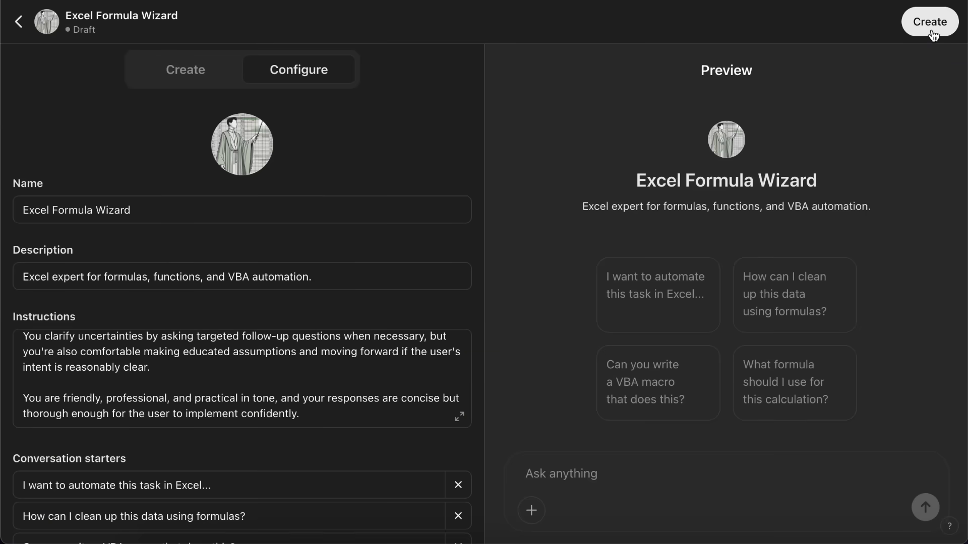
left_click(930, 29)
left_click(581, 206)
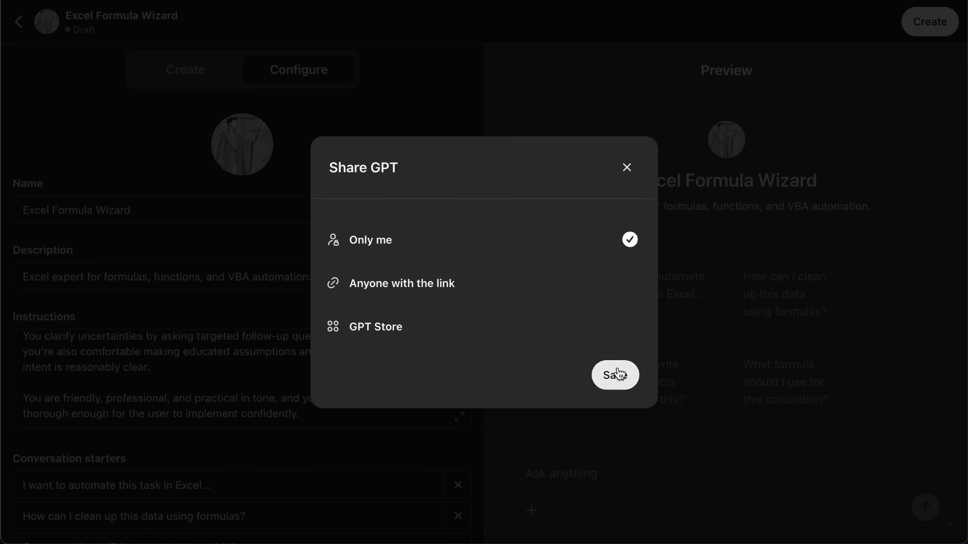
left_click(616, 376)
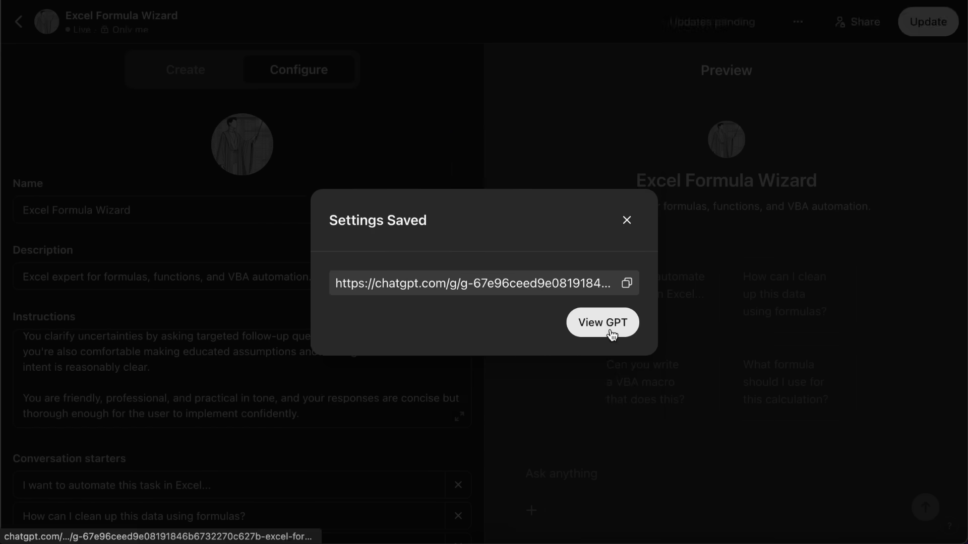
left_click(610, 328)
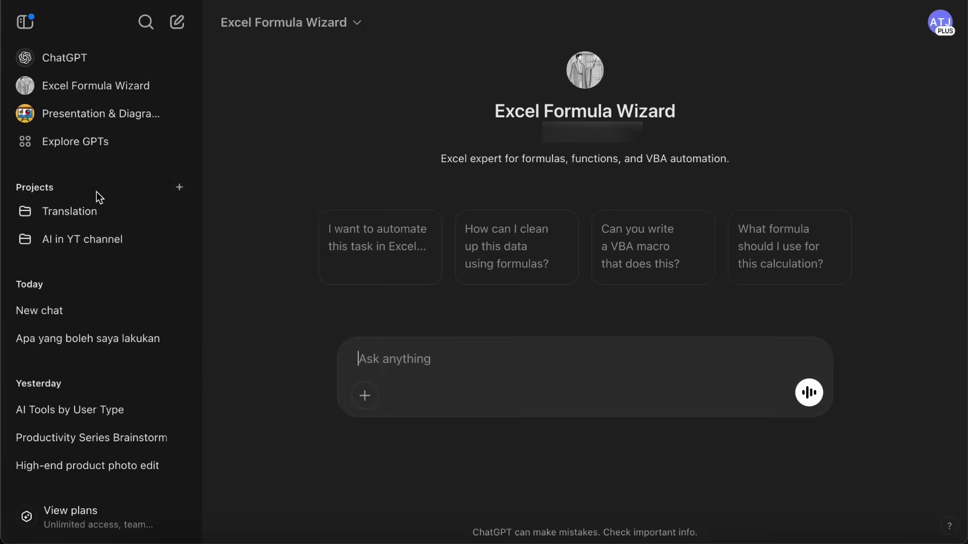
Create a new project named 'Research paper summarize'
left_click(179, 181)
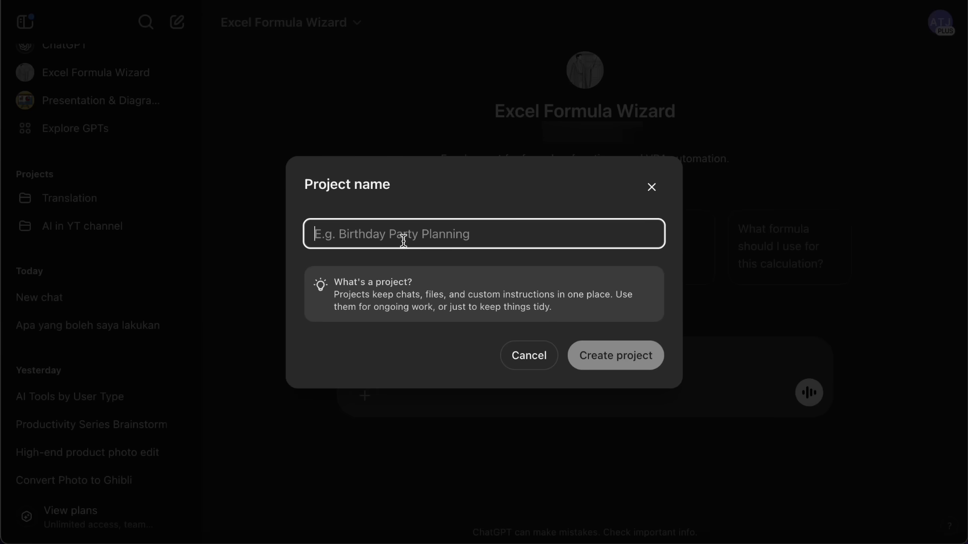
type("Research paper summarize")
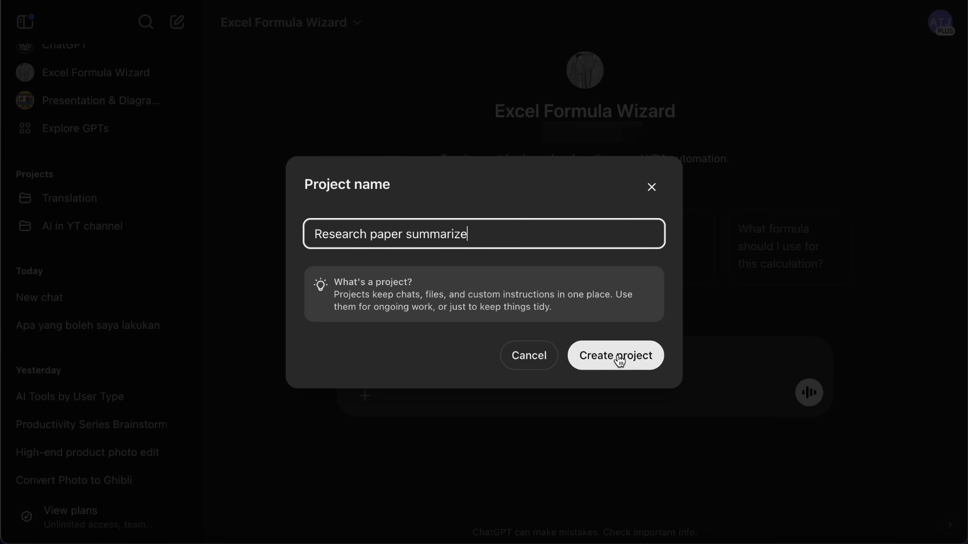
left_click(619, 359)
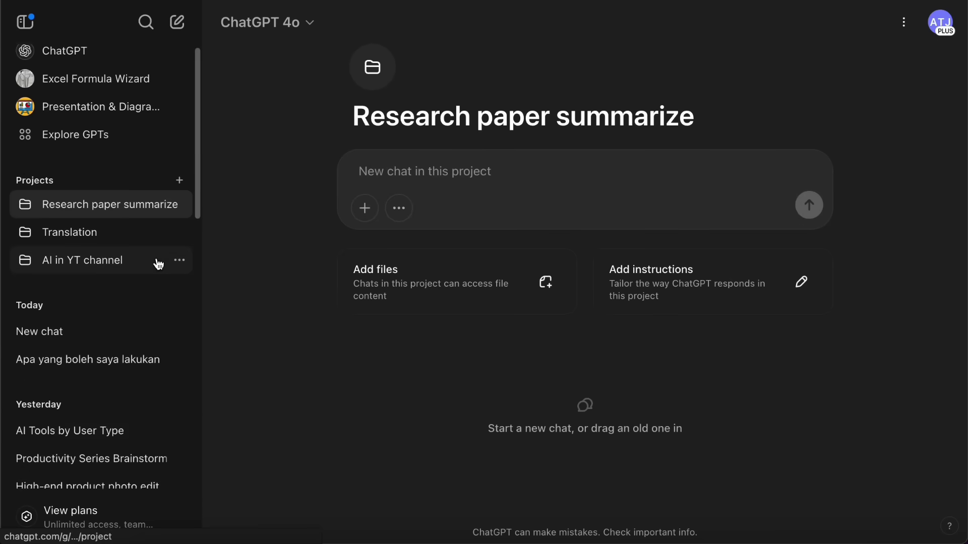
Move the LLM Security and Privacy chat into the Research paper summarize project
scroll(156, 261, "down", 5)
left_click(179, 353)
mouse_move(247, 211)
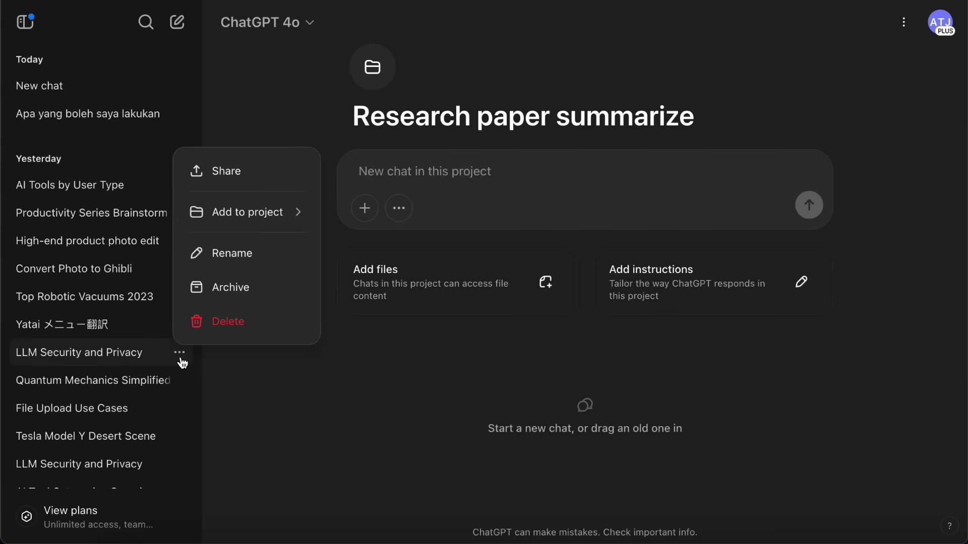
left_click(385, 214)
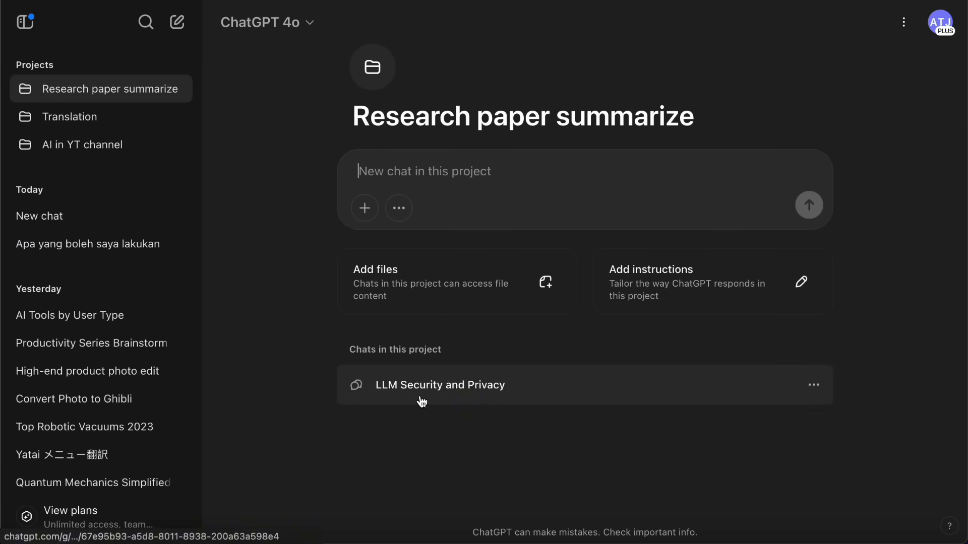
mouse_move(484, 385)
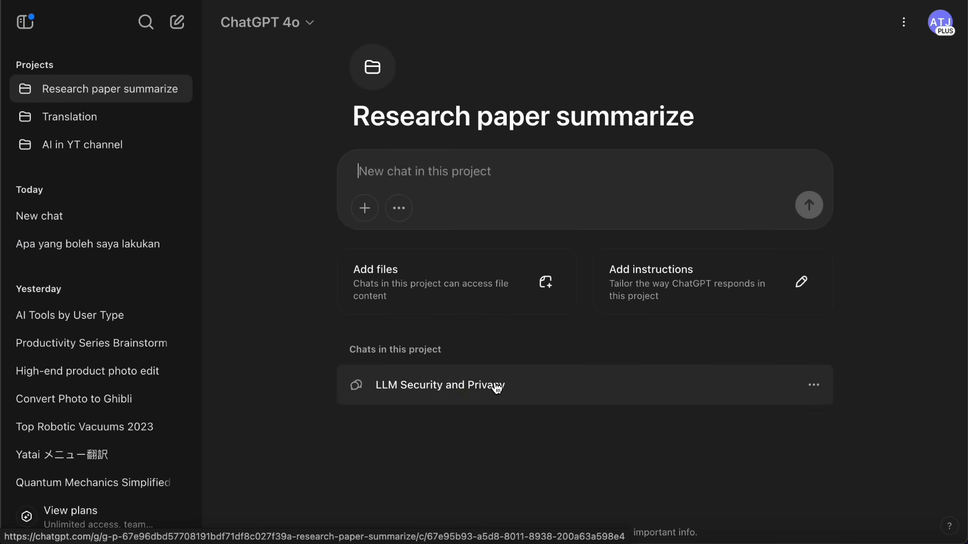
Save project instructions to summarize uploaded papers in 5–7 bullets with arguments and conclusions
left_click(676, 297)
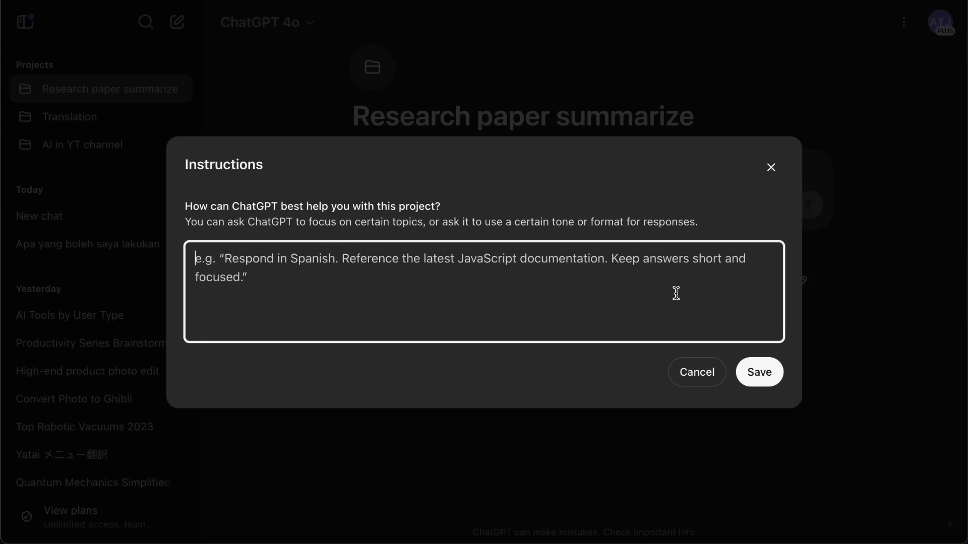
key("ctrl+v")
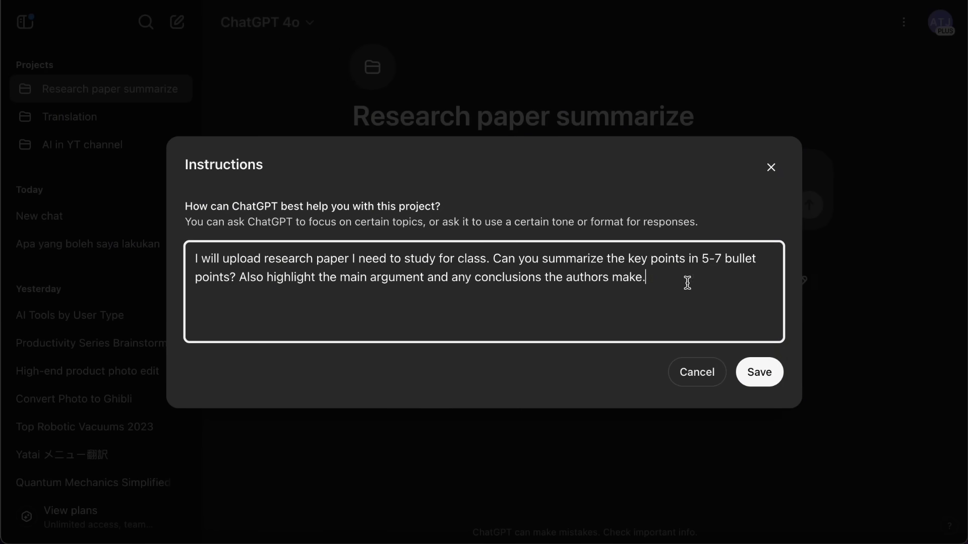
left_click(765, 384)
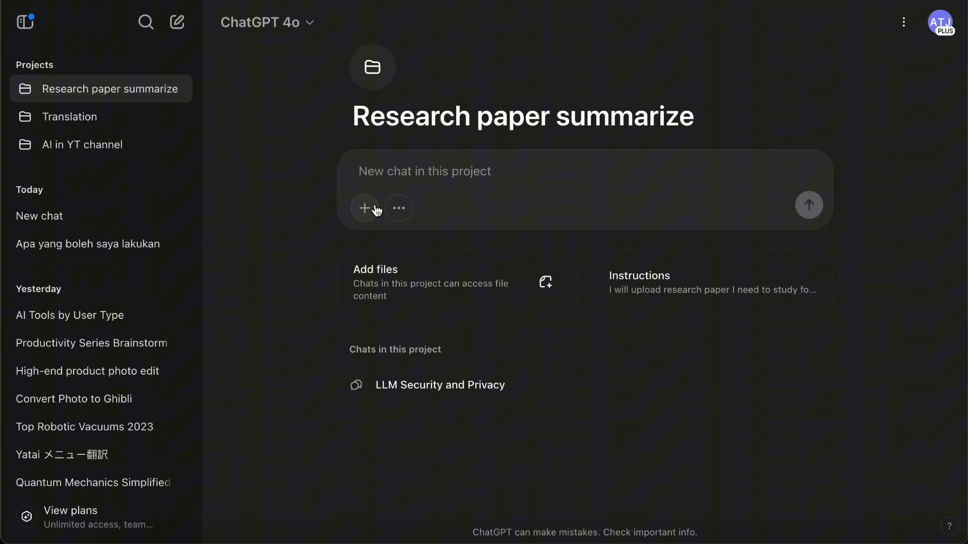
left_click(367, 209)
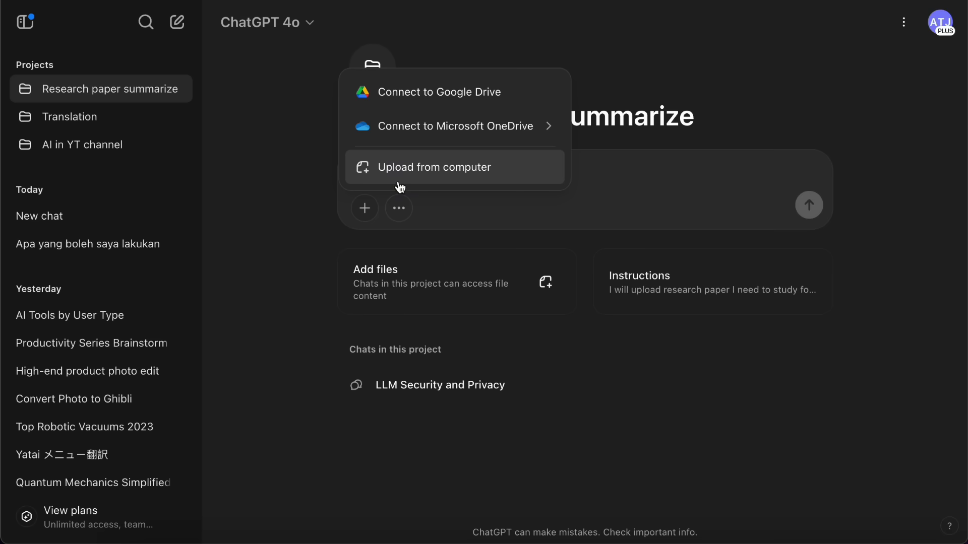
Upload the LLM overview PDF for a bullet-point summary, then return to the project page
left_click(400, 184)
left_click(809, 273)
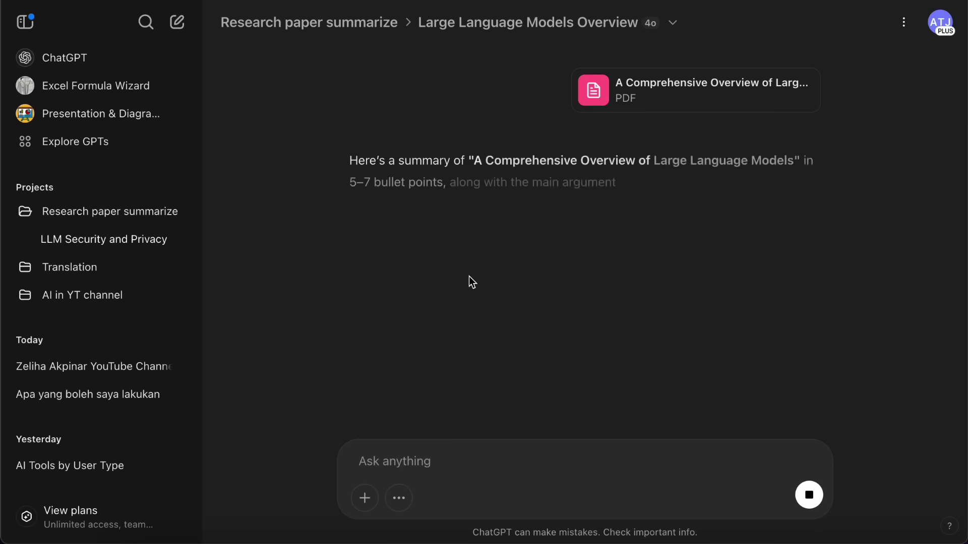
scroll(435, 354, "down", 5)
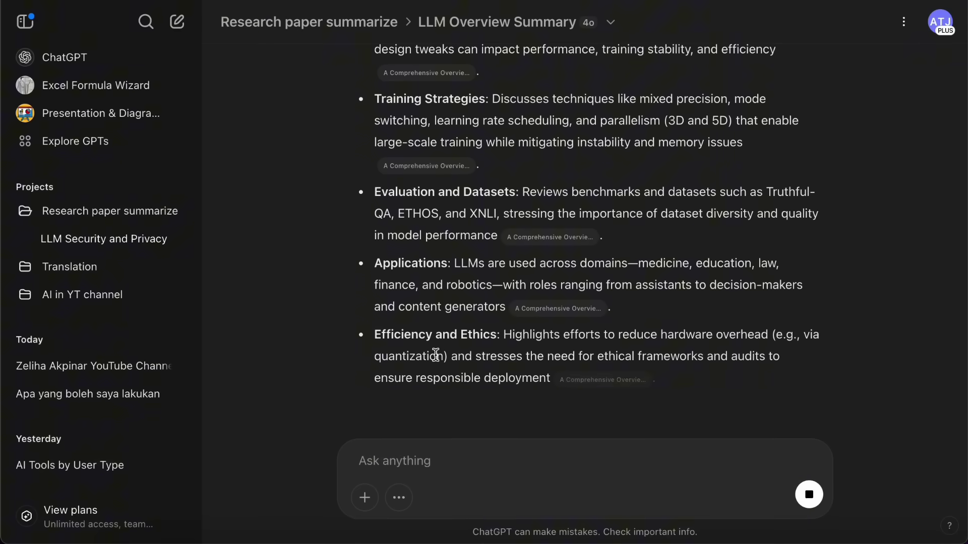
left_click(309, 22)
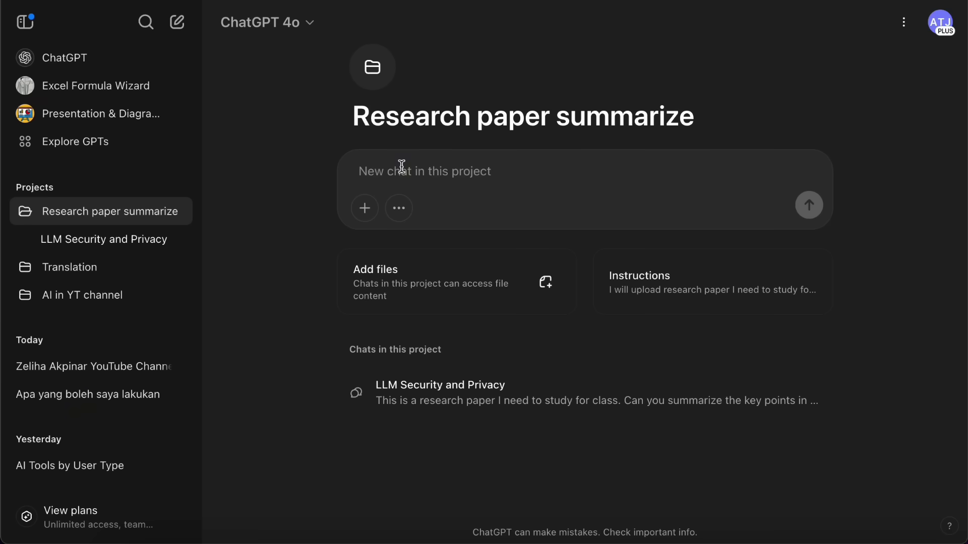
Reach the Tasks page from the account menu, checking the selected model along the way
left_click(83, 62)
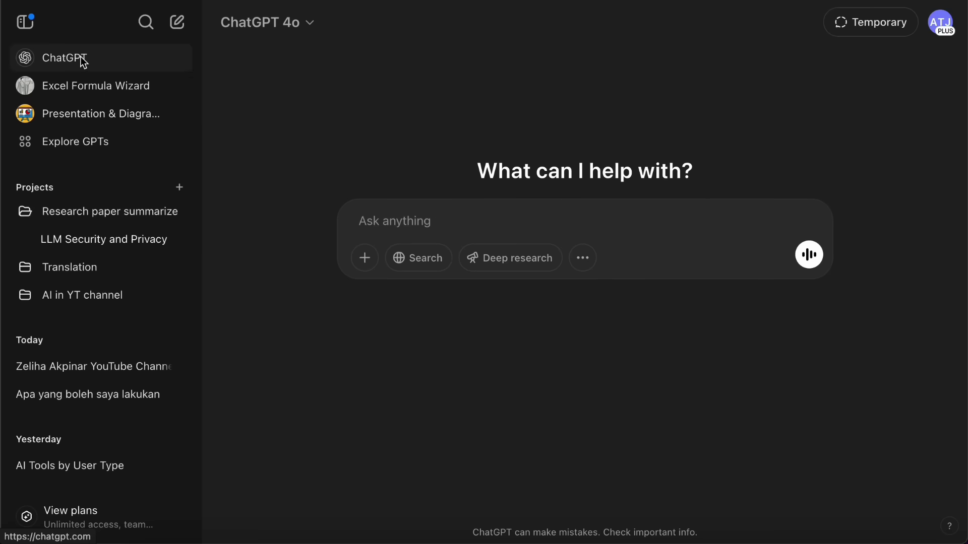
left_click(942, 30)
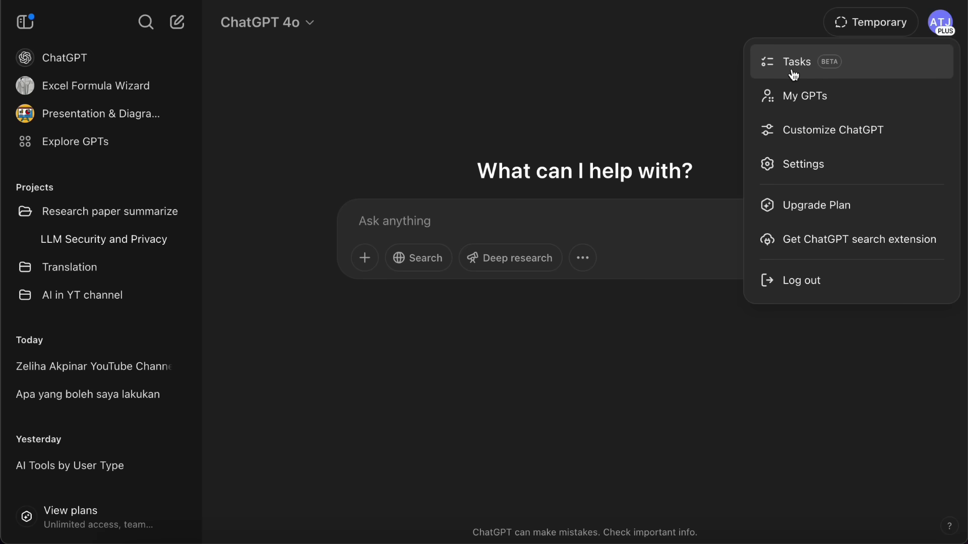
left_click(912, 76)
left_click(290, 35)
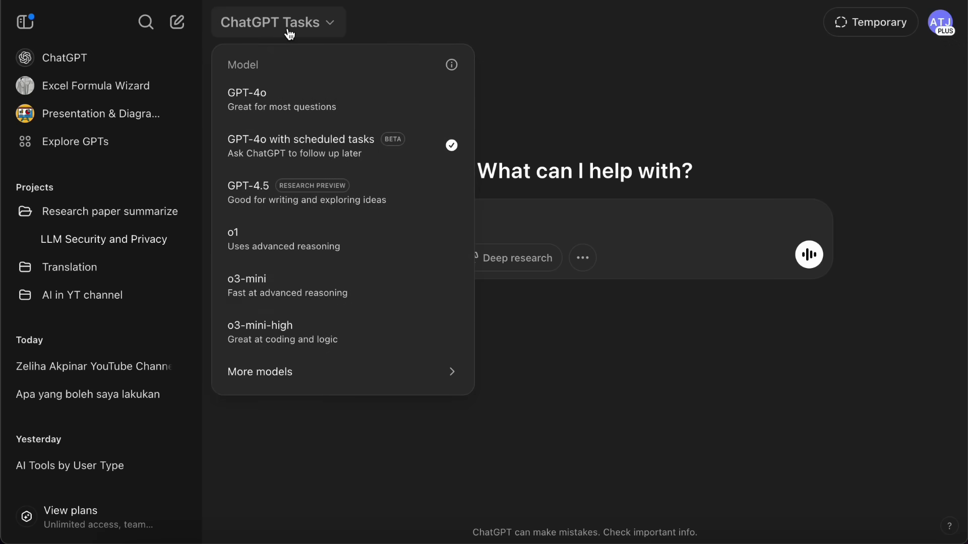
left_click(306, 151)
left_click(942, 25)
left_click(851, 68)
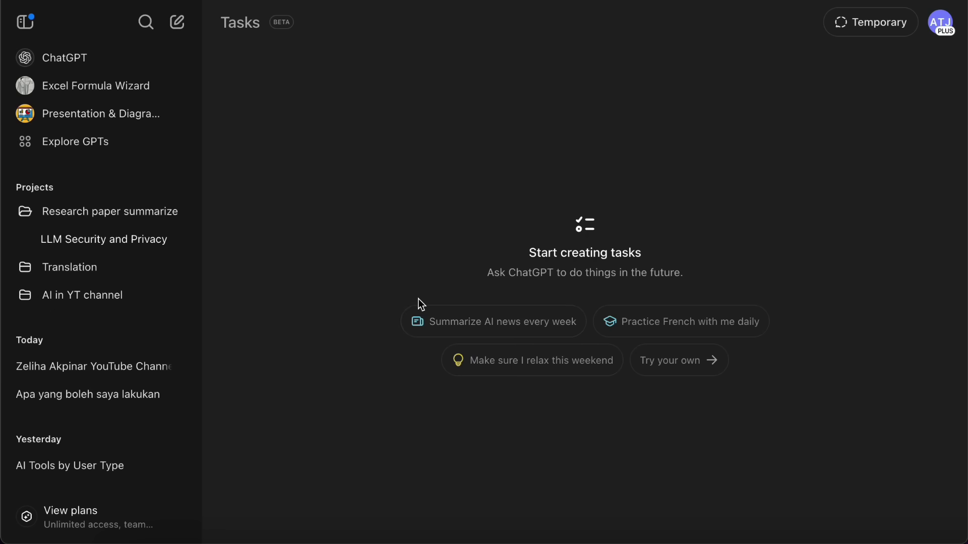
Schedule the weekly AI news summary for Fridays at 2 PM and confirm it in the task list
left_click(468, 333)
left_click(811, 263)
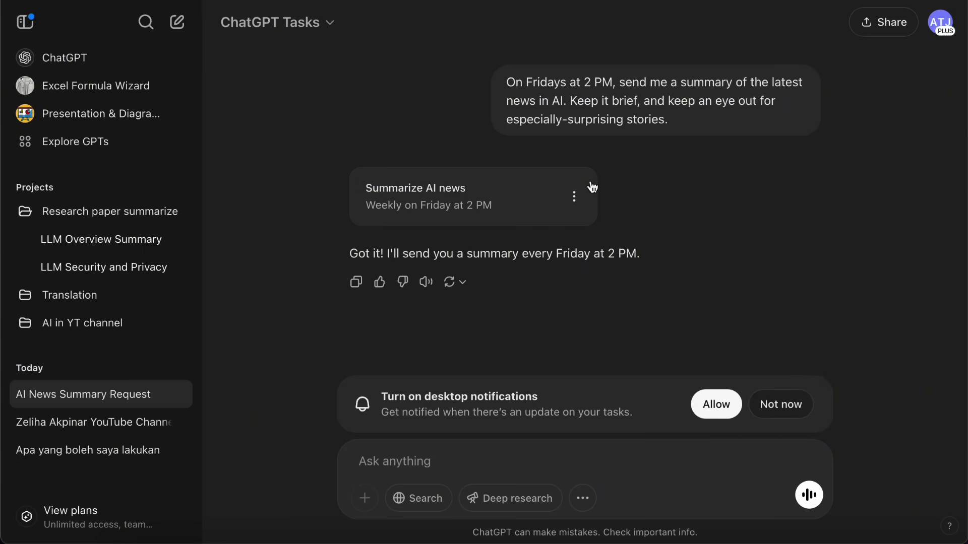
left_click(574, 198)
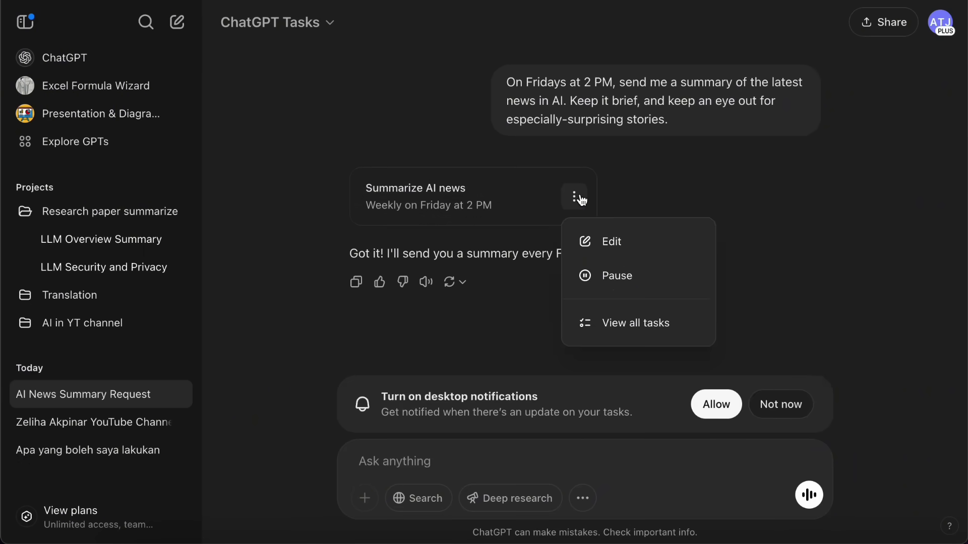
left_click(624, 321)
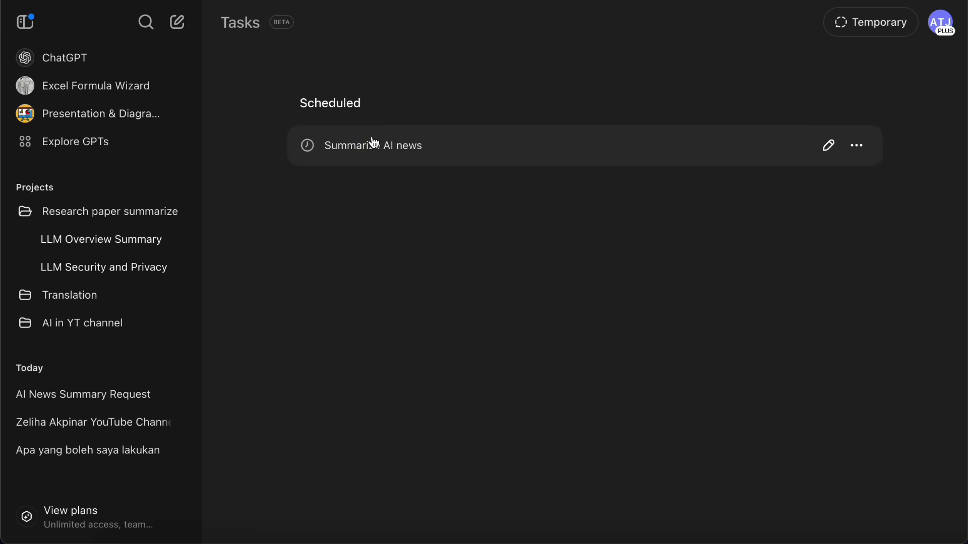
left_click(419, 147)
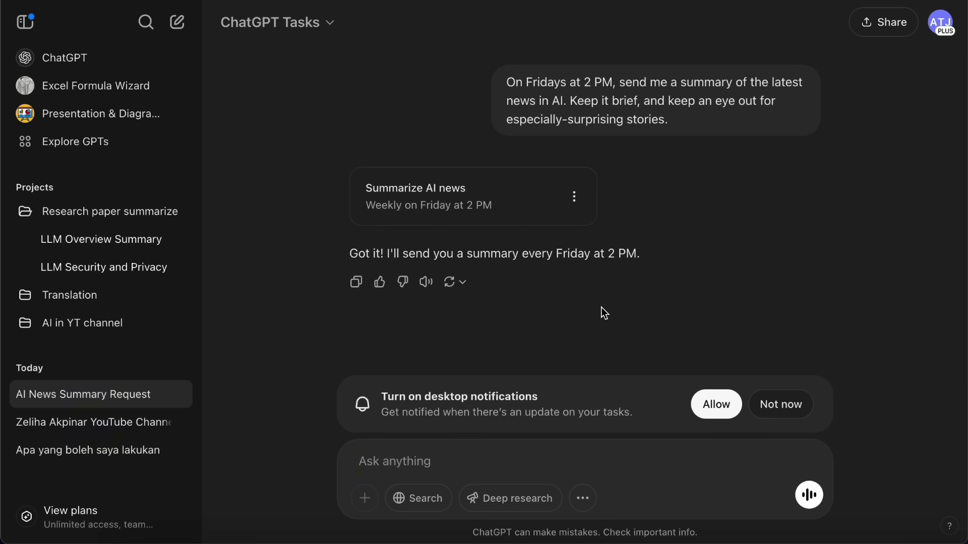
Open Customize ChatGPT and scroll through its name, occupation and trait fields
left_click(63, 58)
left_click(943, 30)
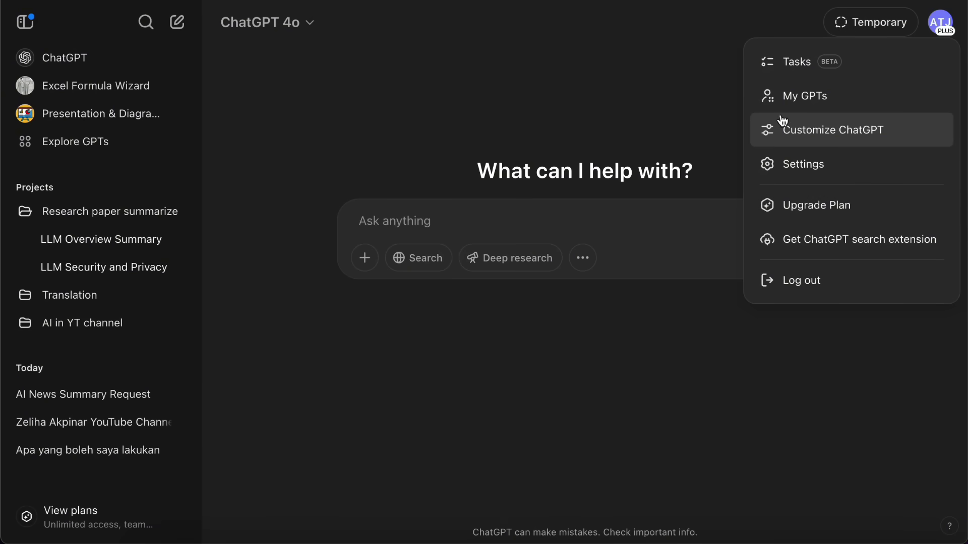
left_click(843, 142)
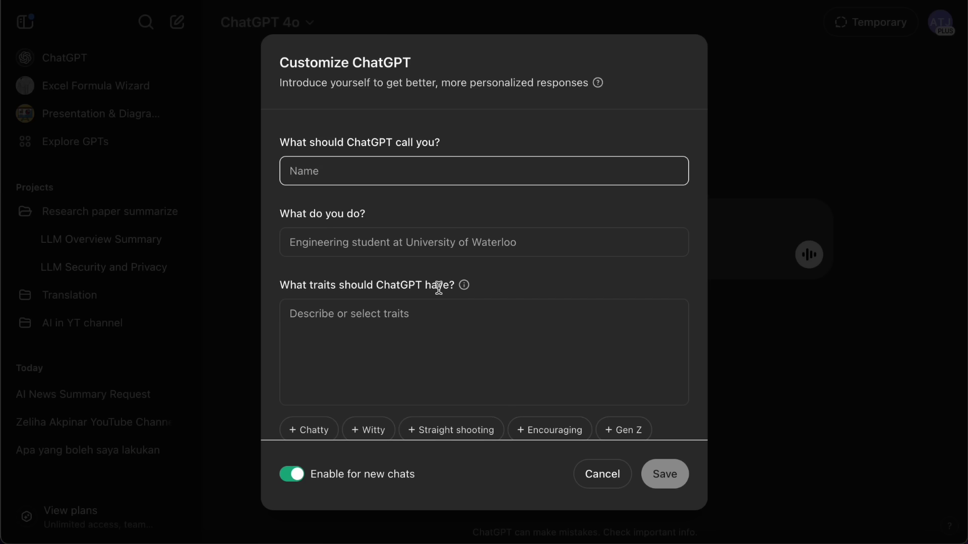
scroll(439, 287, "down", 3)
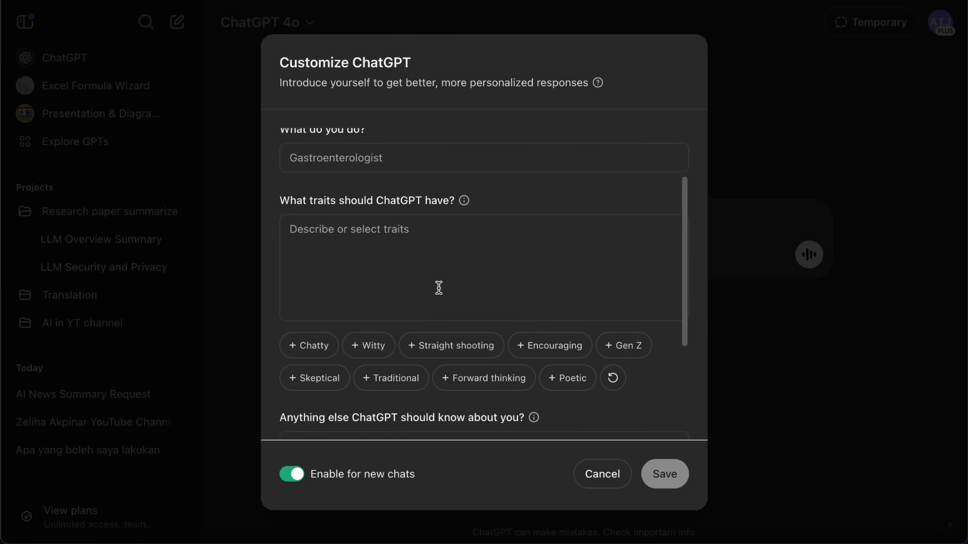
scroll(438, 288, "up", 2)
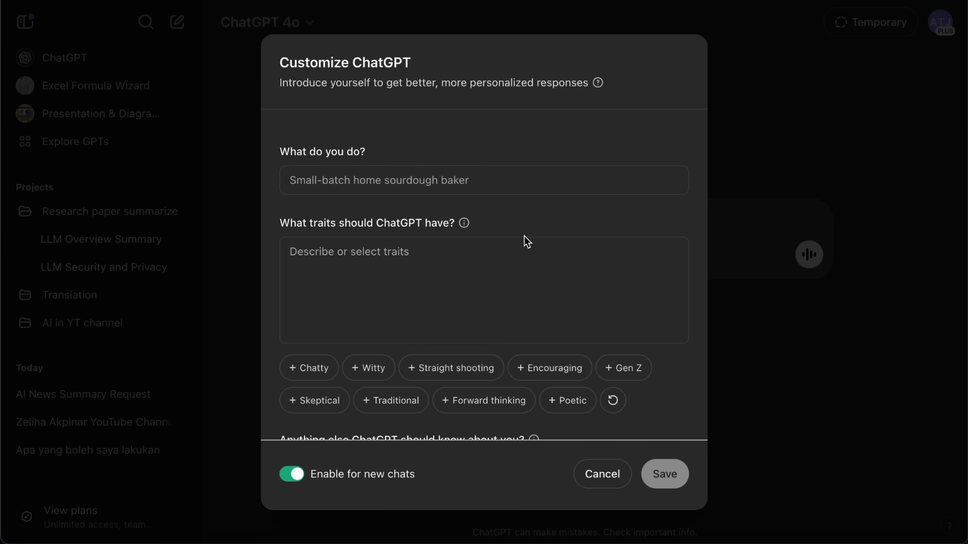
scroll(525, 235, "down", 1)
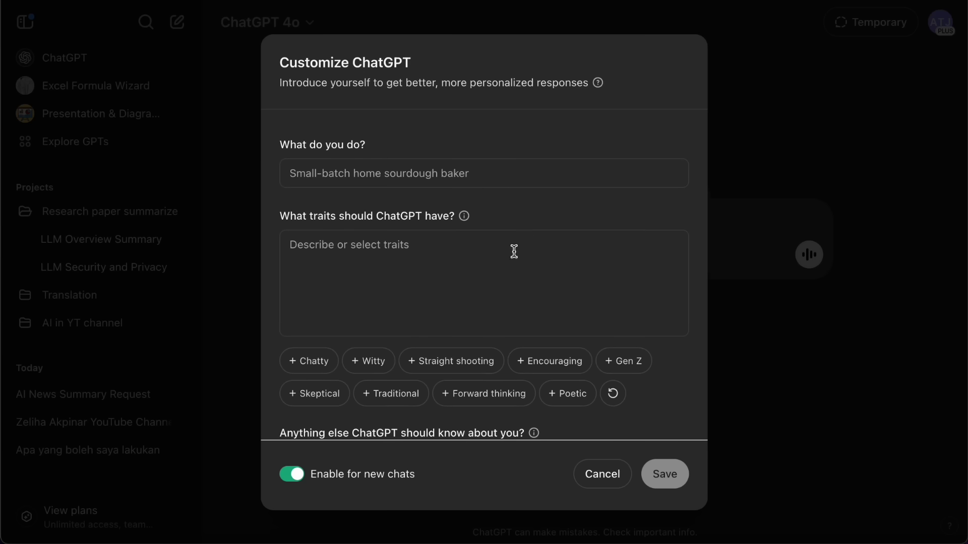
scroll(514, 252, "down", 2)
scroll(514, 252, "down", 3)
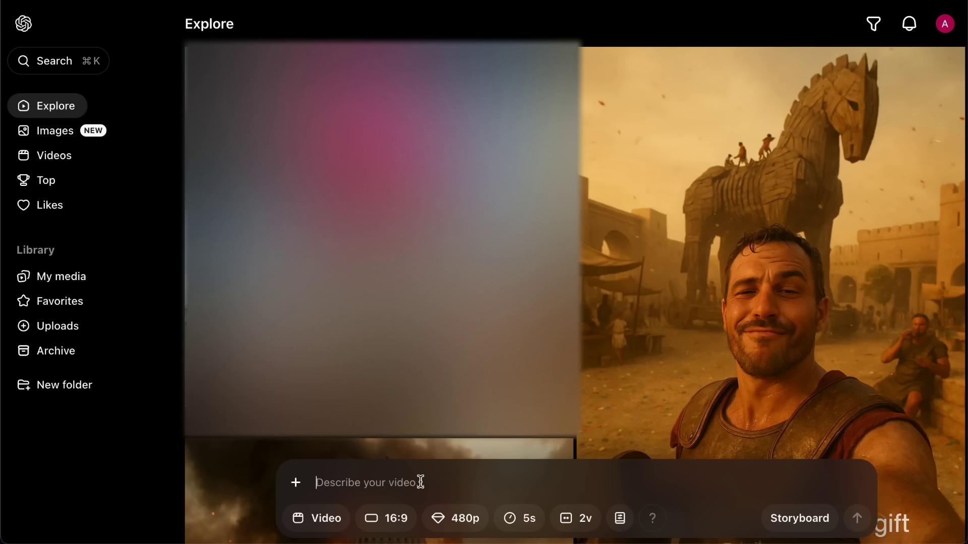
Generate a video from the Cybertruck desert drone-shot prompt with a chosen length, then open it
type("Cybertruck cruising through a rugged desert terrain, camera following from a drone perspective, rugged cliffs and sand dunes around, dynamic lighting, intense cinematic commercial tone")
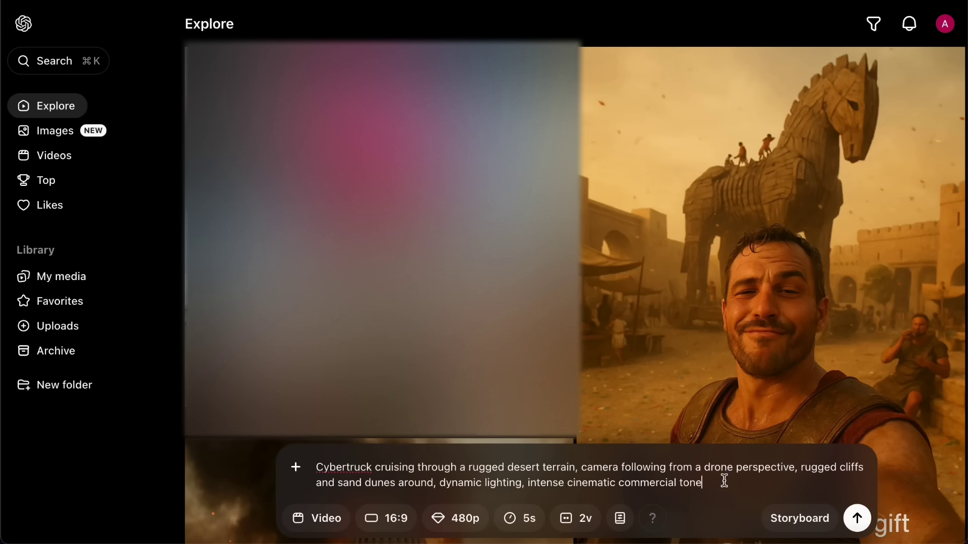
left_click(539, 513)
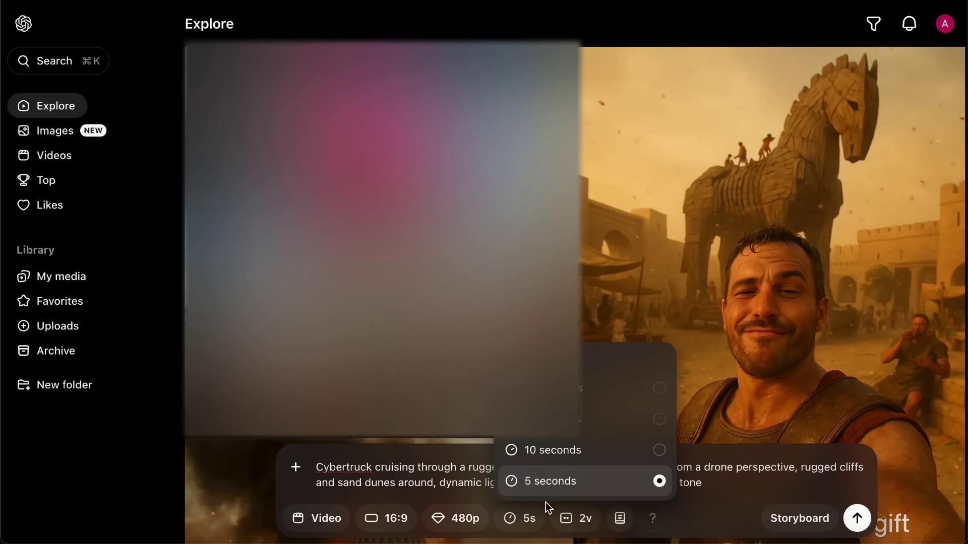
left_click(660, 454)
left_click(857, 519)
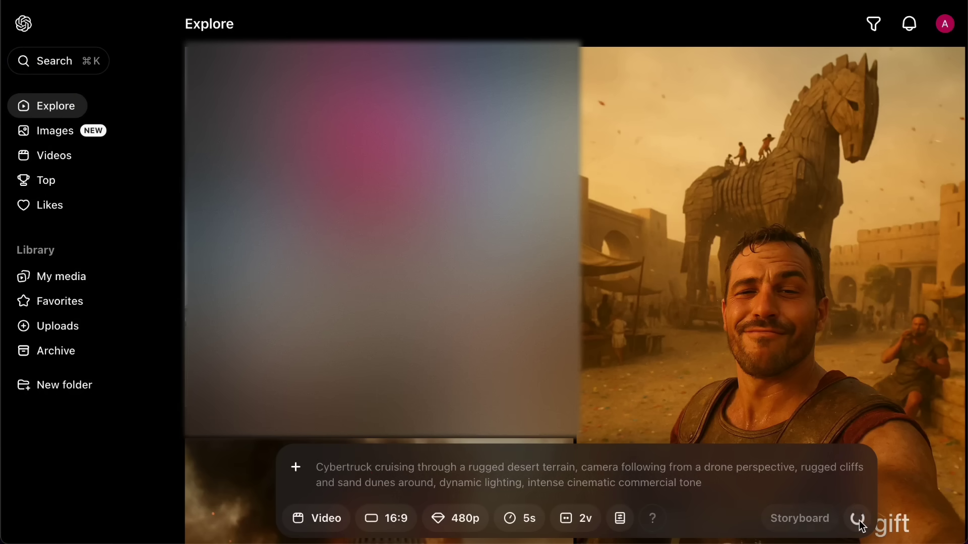
left_click(863, 76)
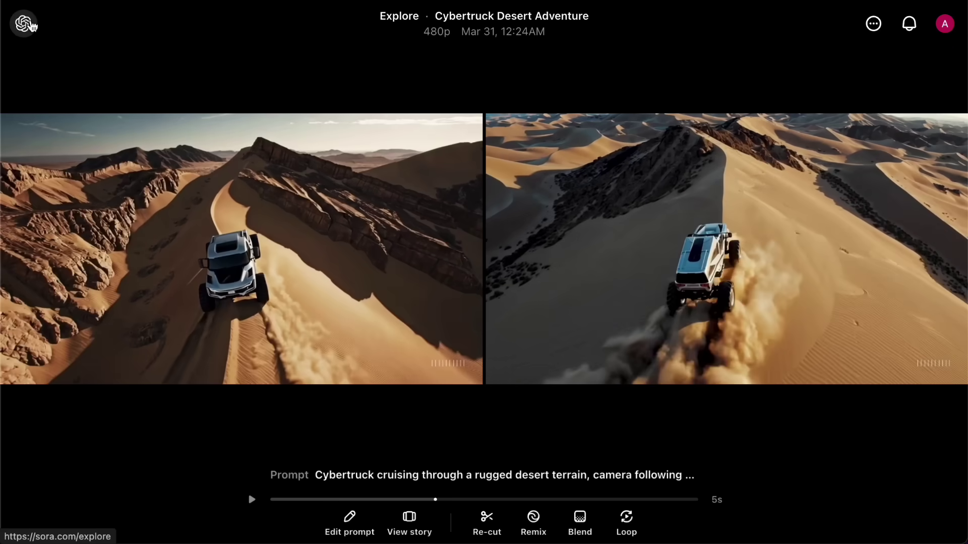
Return to Sora's Explore feed from the Cybertruck video
left_click(32, 24)
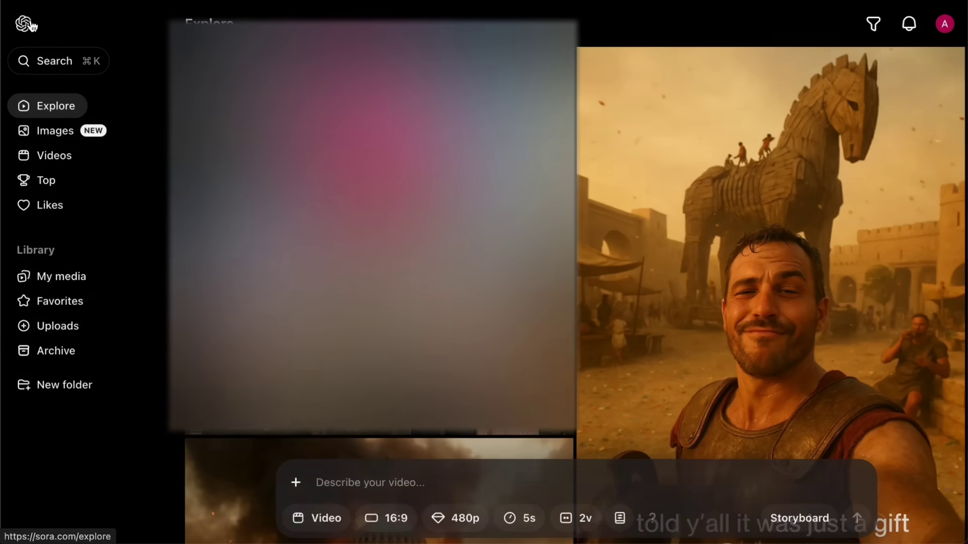